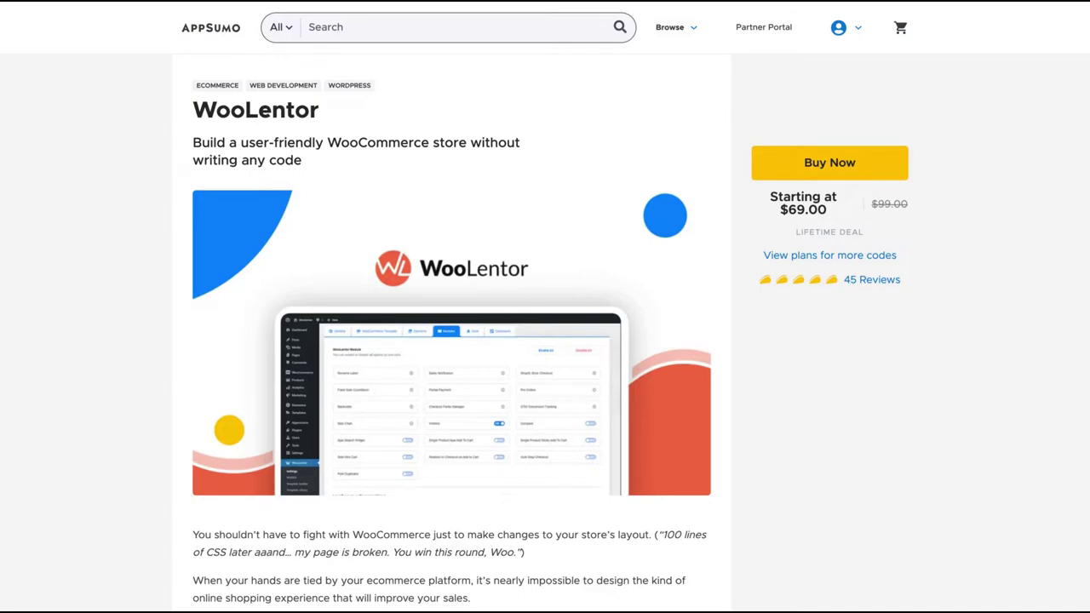
Scroll the AppSumo WooLentor deal page past the video and feature images to Plans and Features
{"action": "scroll", "coordinate": [741, 111], "scroll_direction": "down", "scroll_amount": 6}
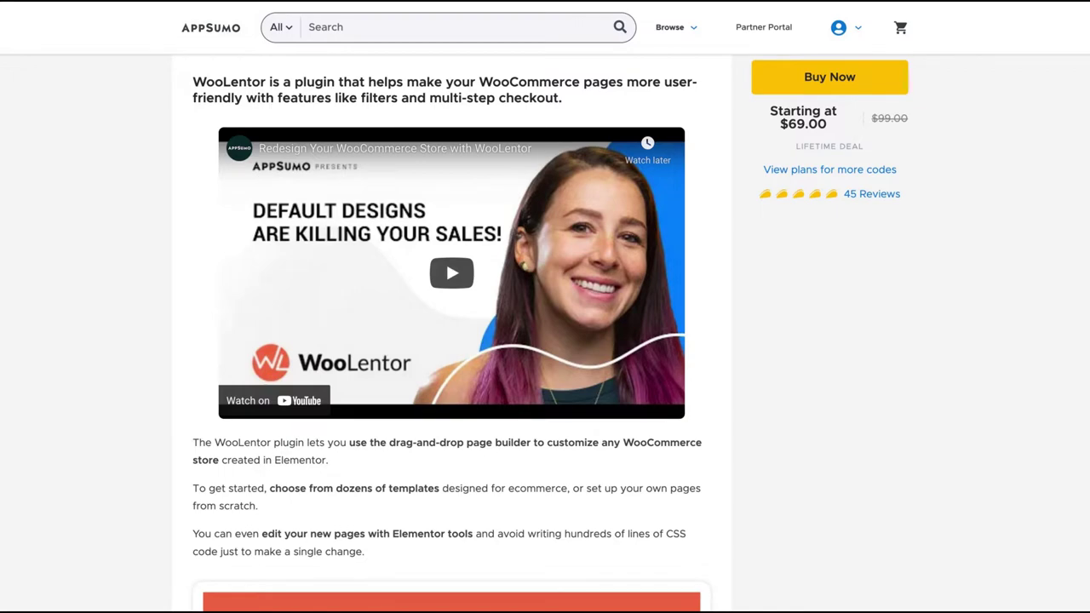
{"action": "scroll", "coordinate": [452, 341], "scroll_direction": "down", "scroll_amount": 6}
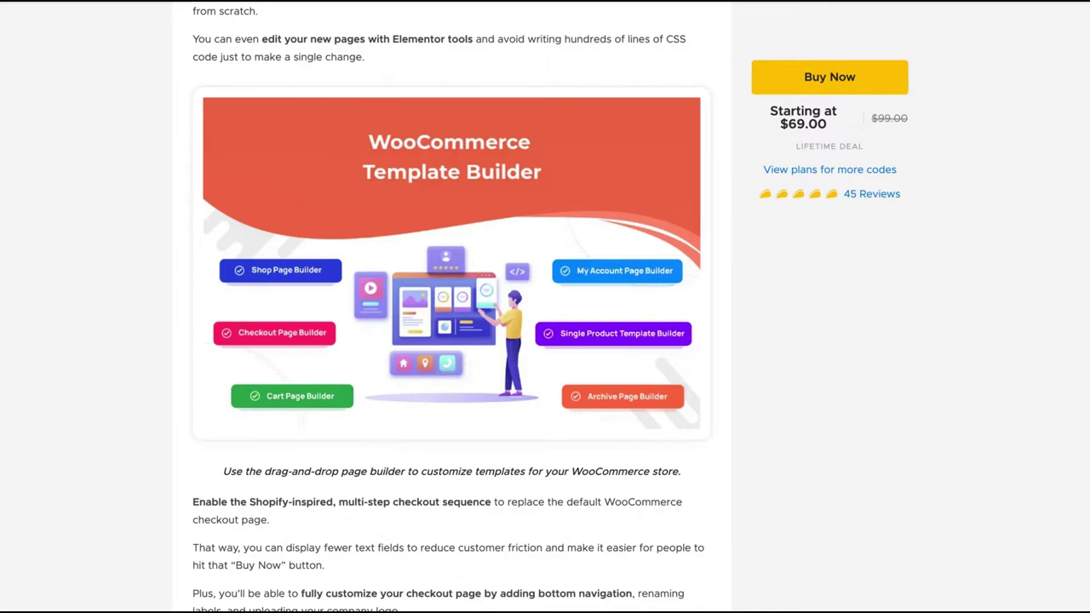
{"action": "scroll", "coordinate": [745, 192], "scroll_direction": "down", "scroll_amount": 13}
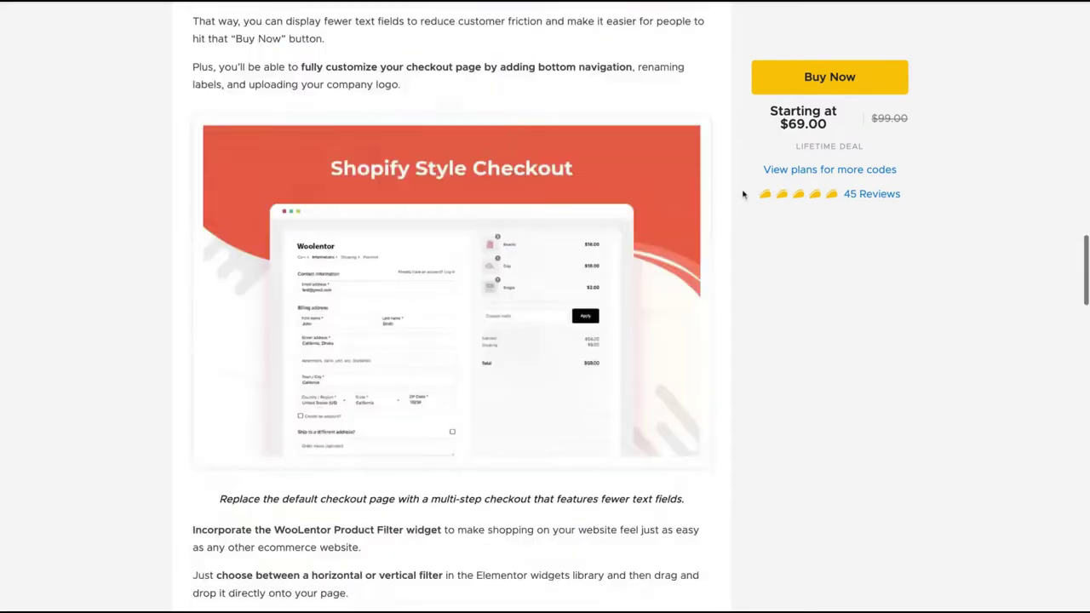
Highlight the Double plan name, its Unlimited websites line and 5 premium themes line
{"action": "scroll", "coordinate": [743, 194], "scroll_direction": "down", "scroll_amount": 15}
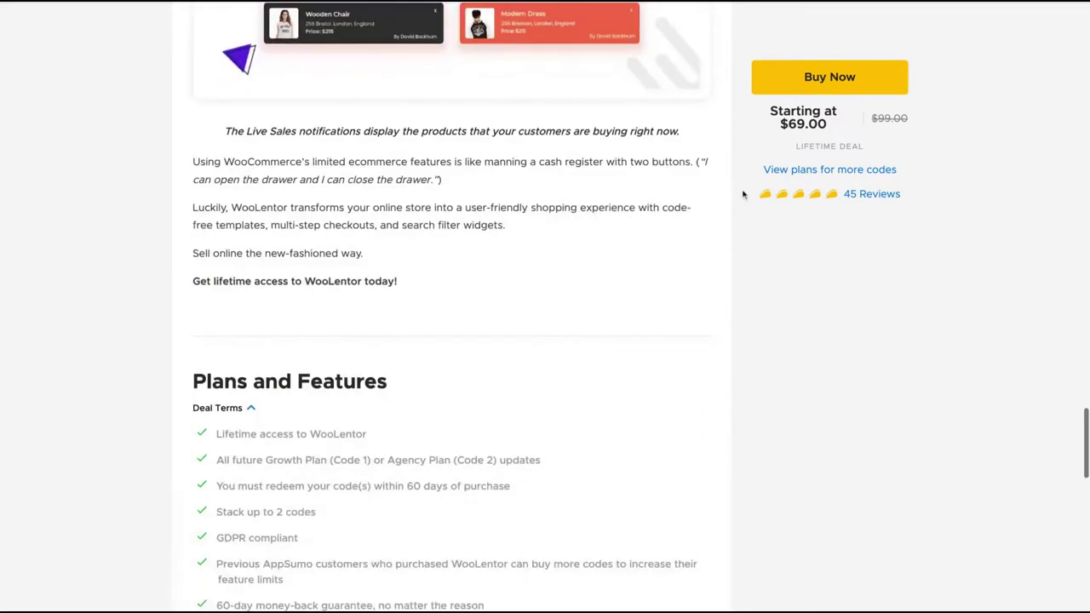
{"action": "scroll", "coordinate": [741, 194], "scroll_direction": "down", "scroll_amount": 1}
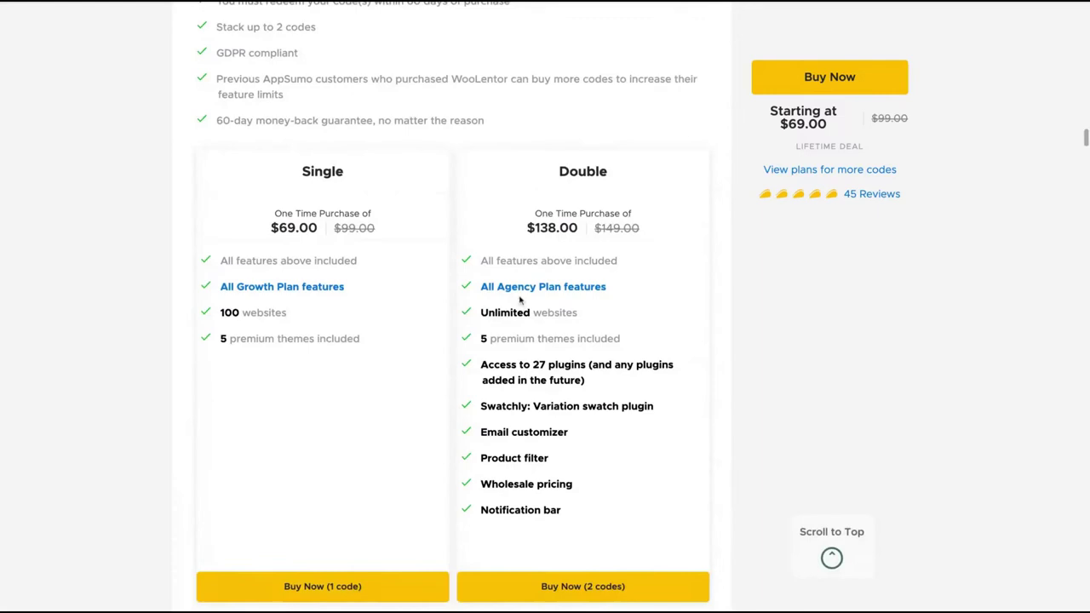
{"action": "double_click", "coordinate": [576, 171]}
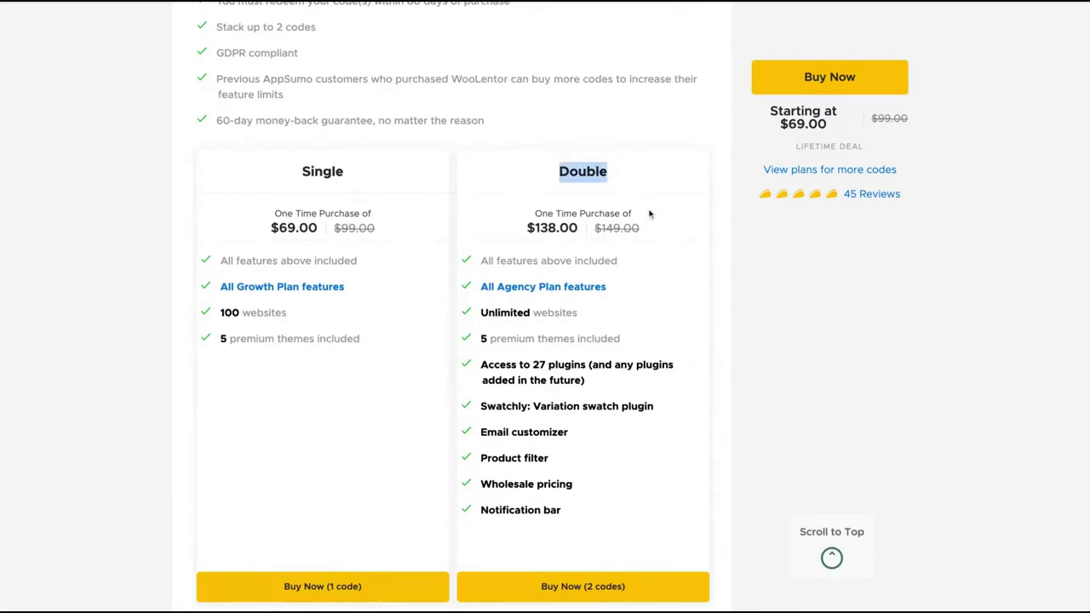
{"action": "scroll", "coordinate": [650, 212], "scroll_direction": "down", "scroll_amount": 1}
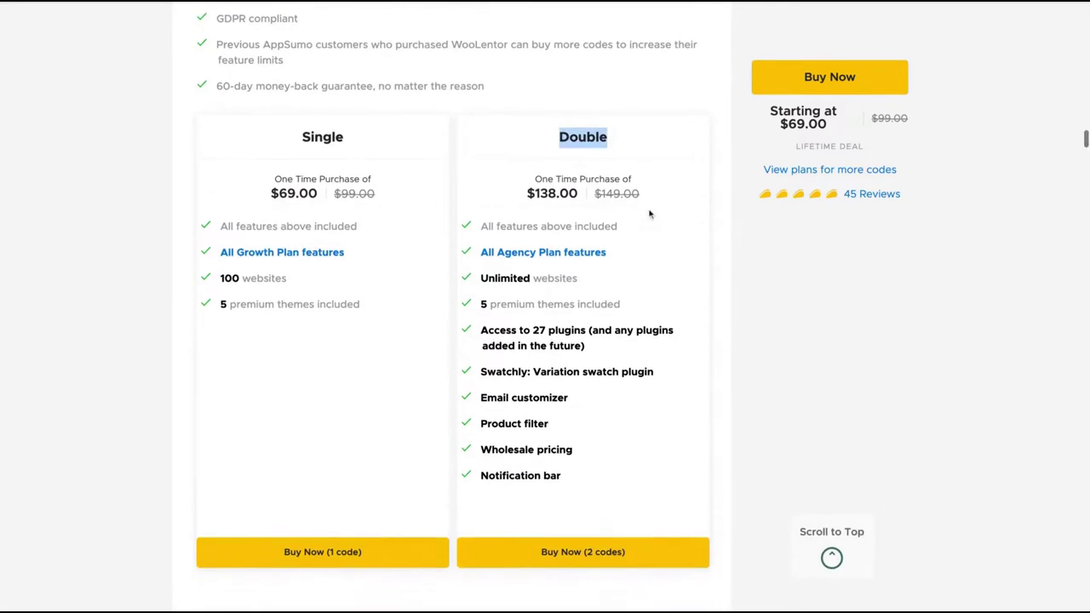
{"action": "double_click", "coordinate": [579, 281]}
{"action": "left_click", "coordinate": [579, 284]}
{"action": "triple_click", "coordinate": [579, 284]}
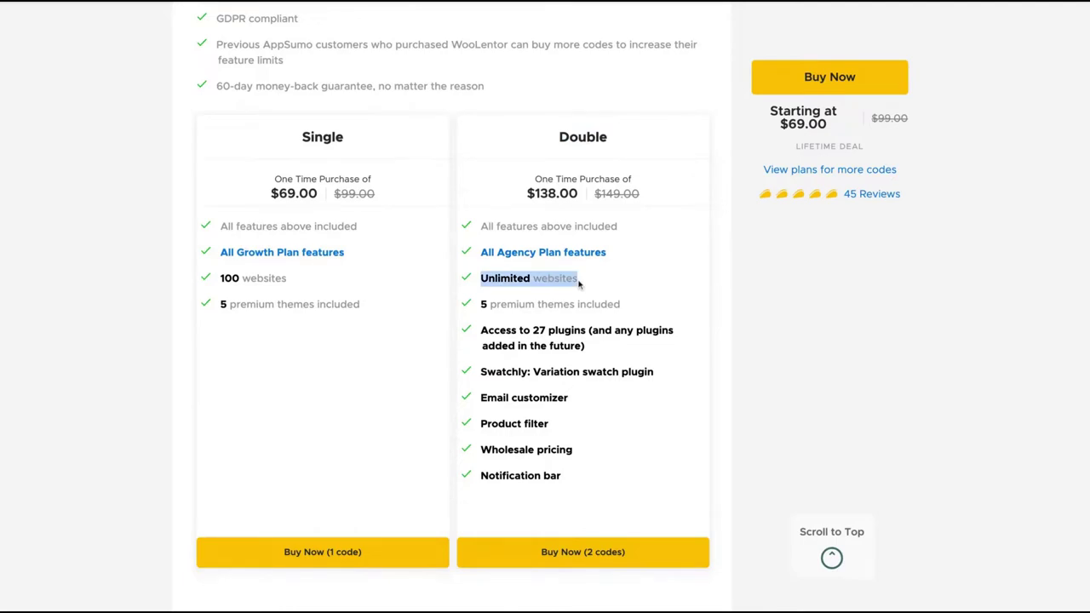
{"action": "left_click_drag", "start_coordinate": [643, 313], "coordinate": [481, 304]}
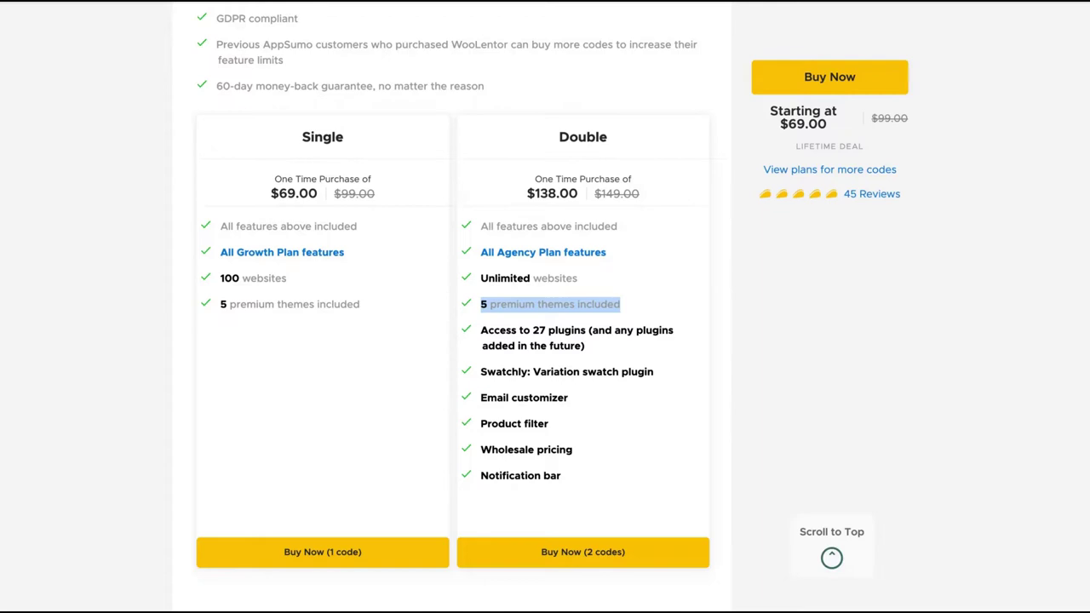
Highlight the Double plan's extra features list, then its plan name again
{"action": "left_click", "coordinate": [588, 479]}
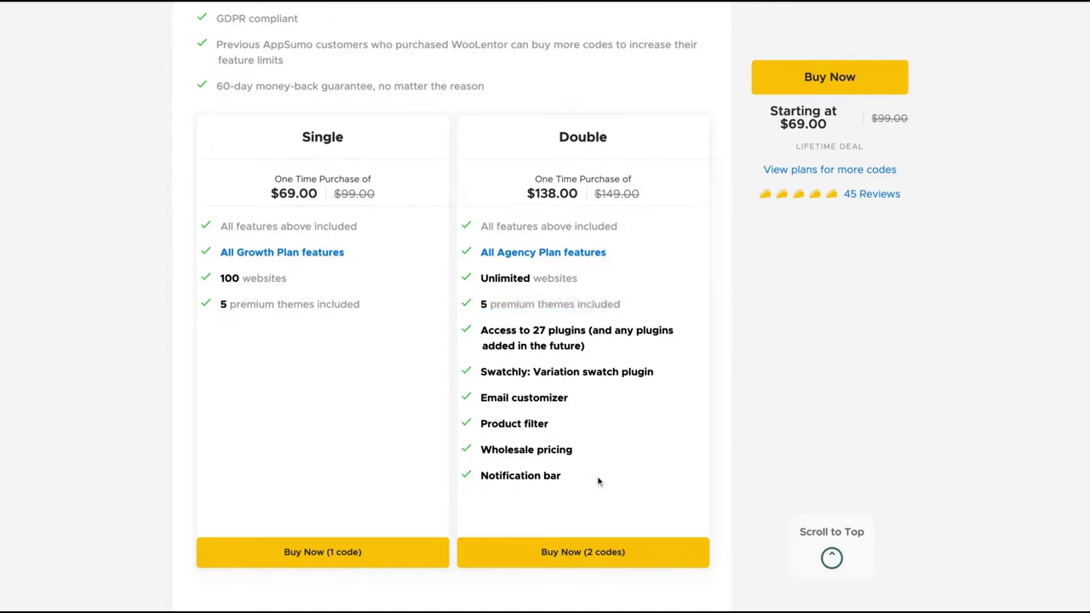
{"action": "left_click_drag", "start_coordinate": [598, 482], "coordinate": [459, 381]}
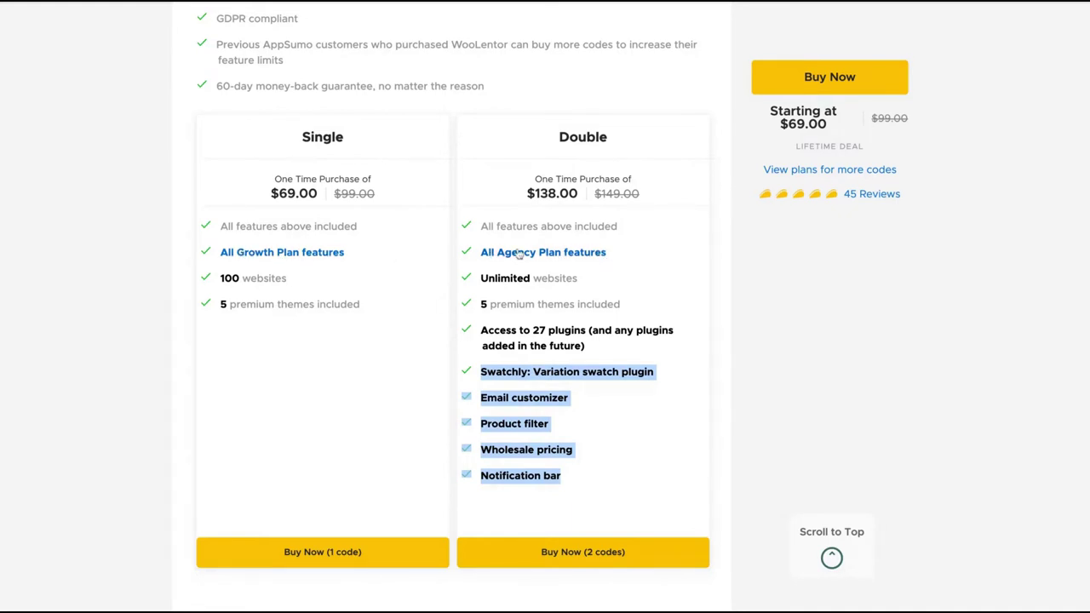
{"action": "left_click", "coordinate": [581, 142]}
{"action": "double_click", "coordinate": [557, 142]}
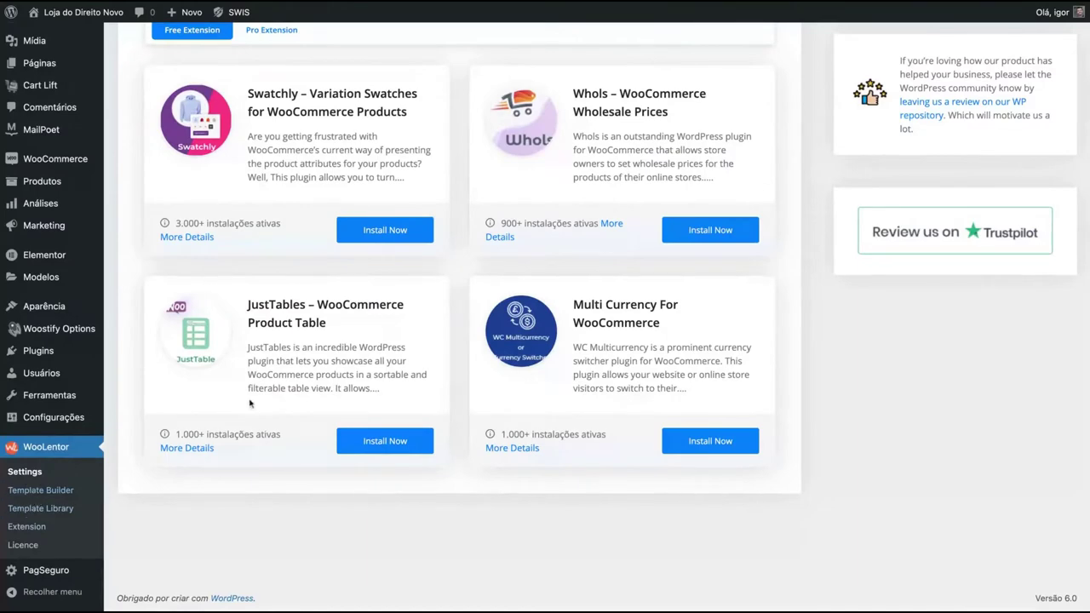
Show WooLentor's General tab and scroll through its Documentation, Video Tutorial, Support and feature-request cards
{"action": "scroll", "coordinate": [257, 390], "scroll_direction": "up", "scroll_amount": 2}
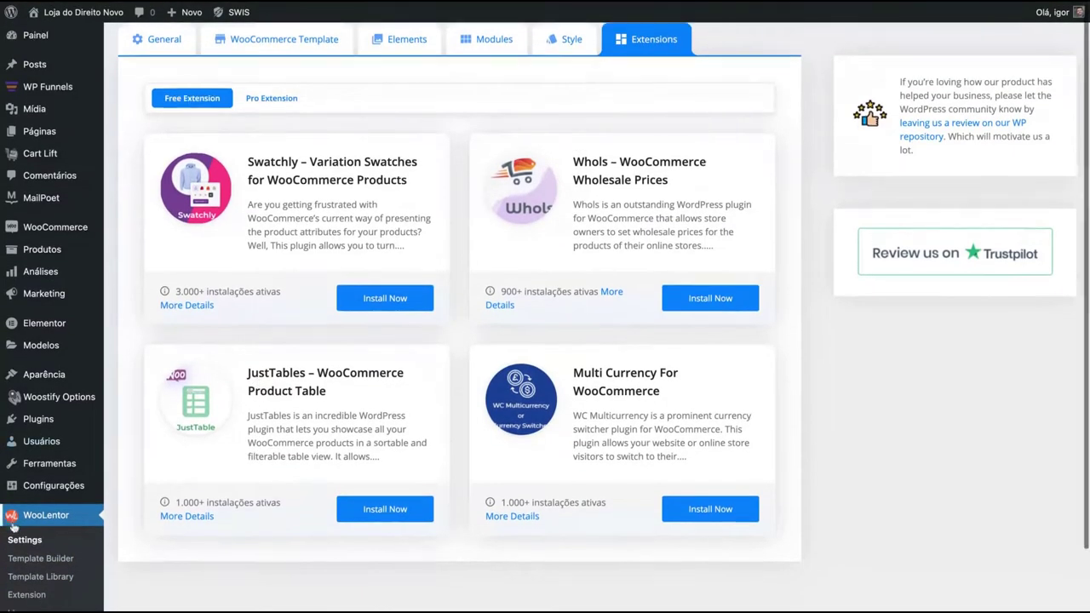
{"action": "scroll", "coordinate": [24, 502], "scroll_direction": "down", "scroll_amount": 2}
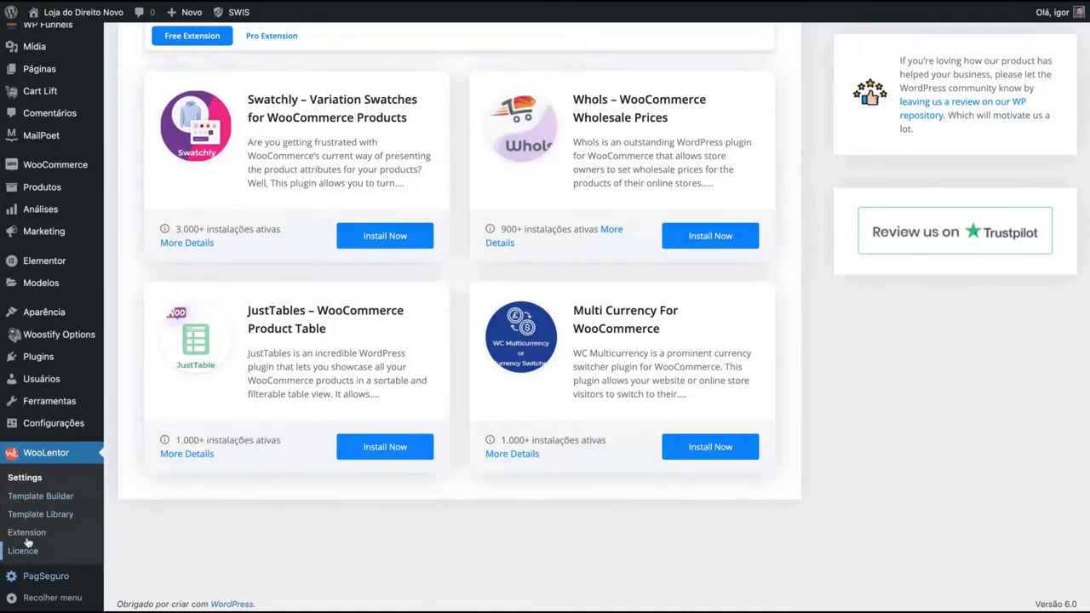
{"action": "scroll", "coordinate": [171, 453], "scroll_direction": "up", "scroll_amount": 1}
{"action": "scroll", "coordinate": [171, 455], "scroll_direction": "up", "scroll_amount": 1}
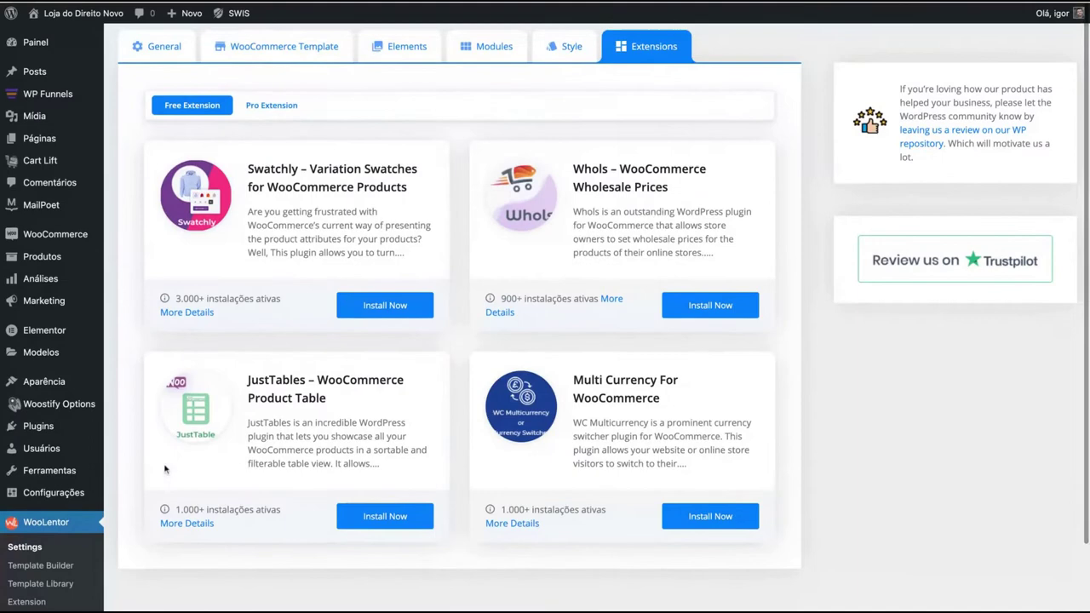
{"action": "left_click", "coordinate": [164, 46]}
{"action": "scroll", "coordinate": [375, 275], "scroll_direction": "down", "scroll_amount": 3}
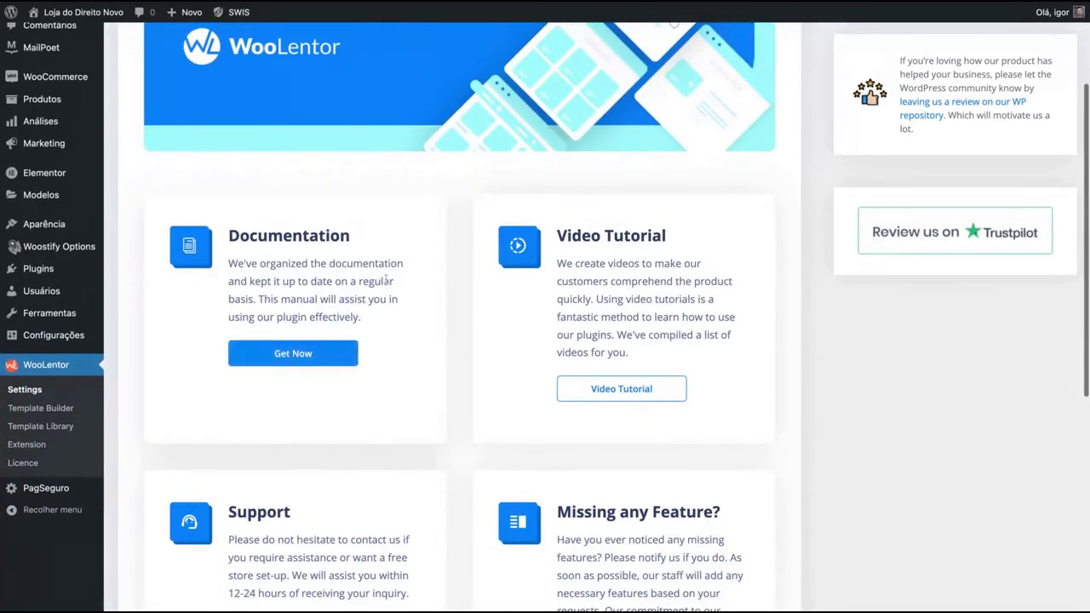
{"action": "scroll", "coordinate": [589, 318], "scroll_direction": "down", "scroll_amount": 3}
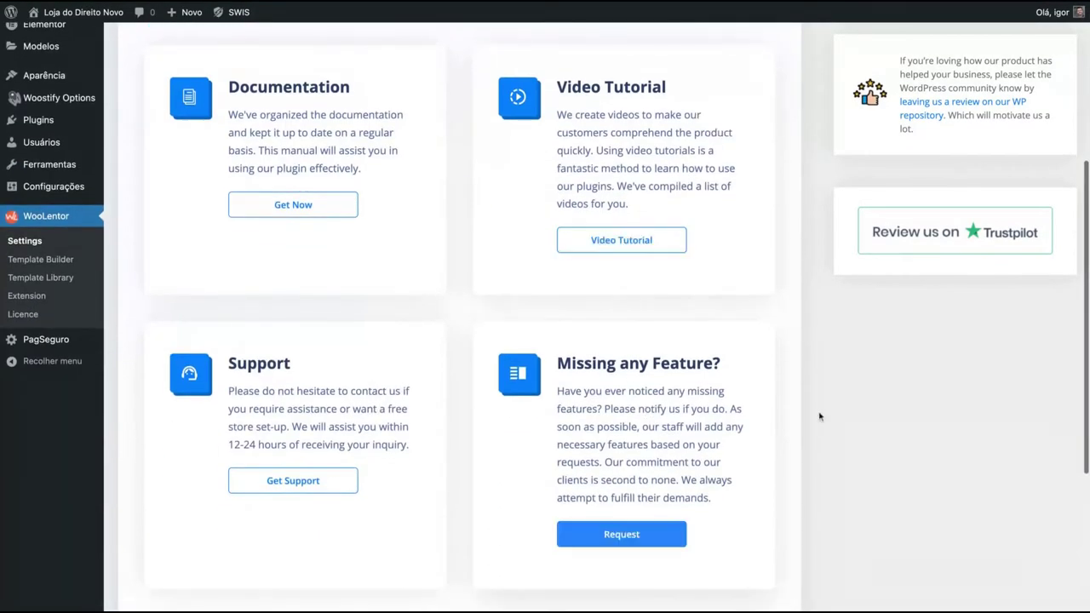
{"action": "scroll", "coordinate": [482, 429], "scroll_direction": "up", "scroll_amount": 6}
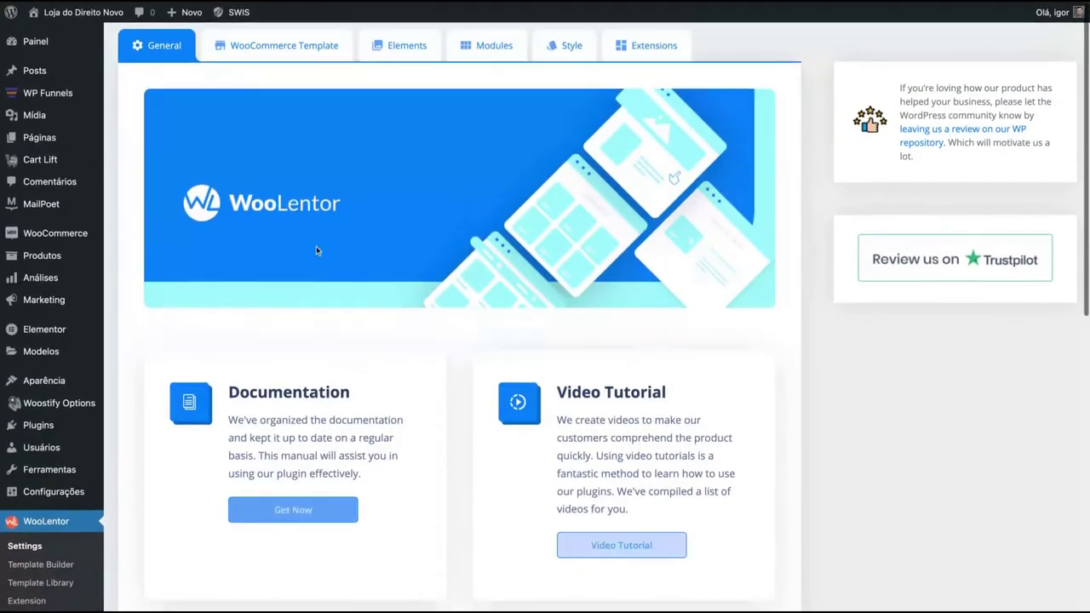
Show the WooCommerce Template tab with Template Builder on and Product Limit 2
{"action": "left_click", "coordinate": [284, 45]}
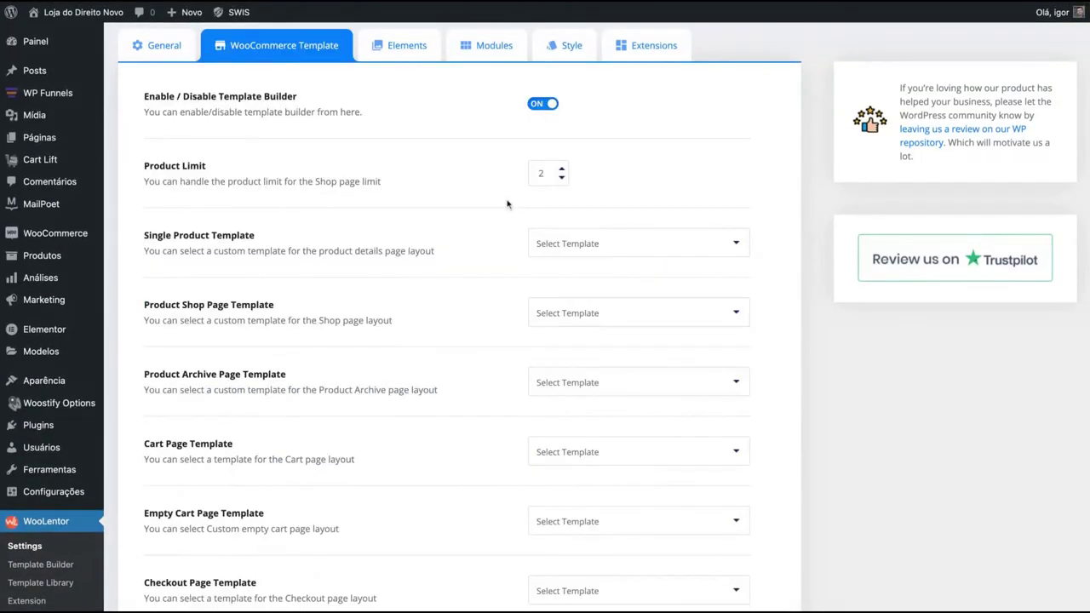
{"action": "scroll", "coordinate": [507, 205], "scroll_direction": "down", "scroll_amount": 1}
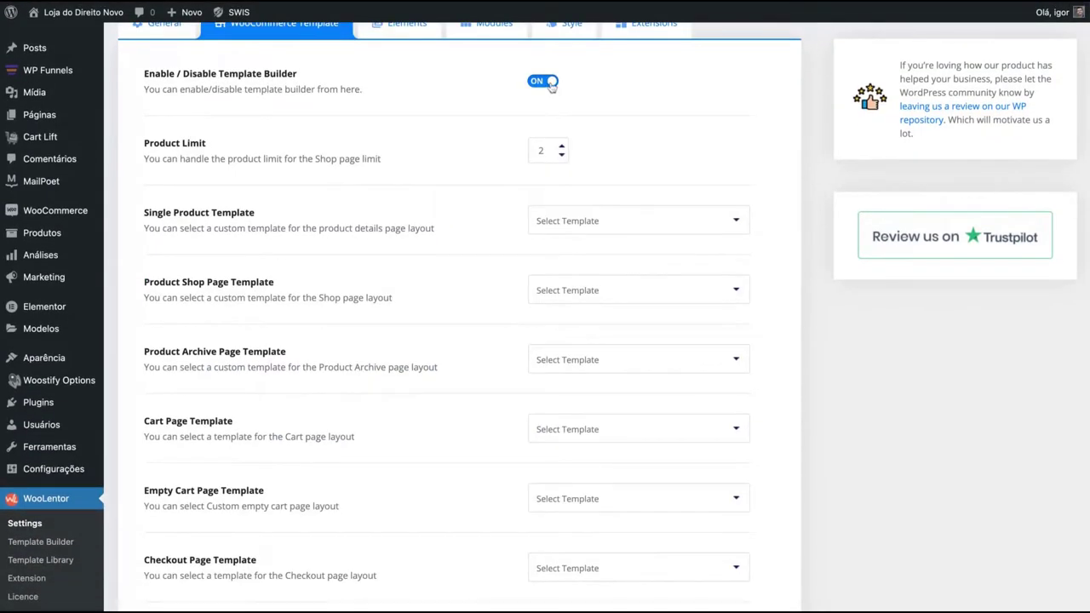
{"action": "scroll", "coordinate": [454, 113], "scroll_direction": "up", "scroll_amount": 1}
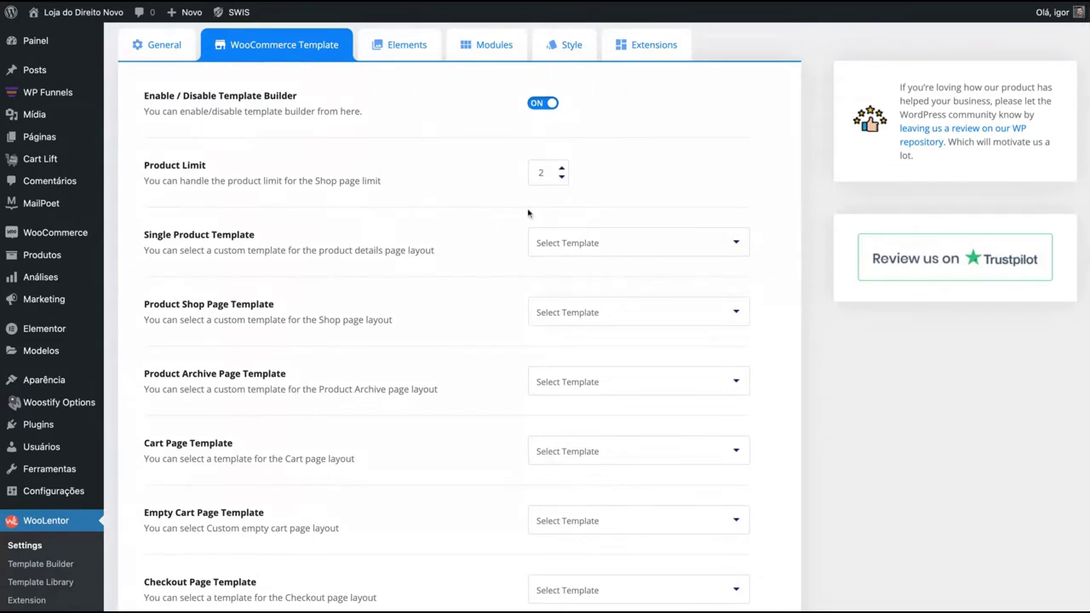
{"action": "left_click_drag", "start_coordinate": [145, 164], "coordinate": [573, 180]}
{"action": "scroll", "coordinate": [479, 248], "scroll_direction": "down", "scroll_amount": 2}
{"action": "scroll", "coordinate": [480, 248], "scroll_direction": "down", "scroll_amount": 1}
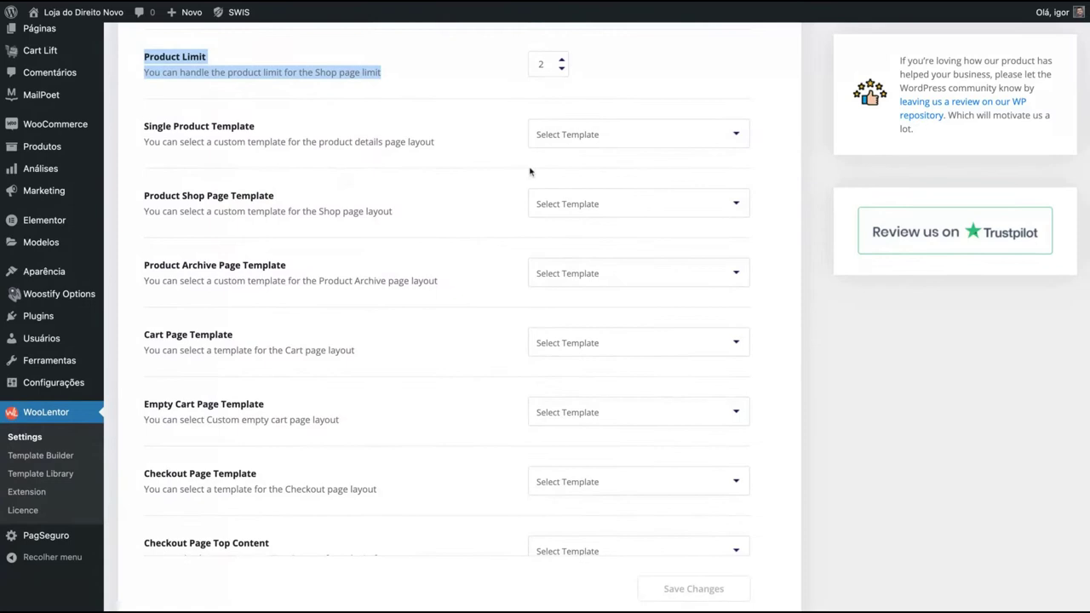
{"action": "left_click", "coordinate": [574, 146]}
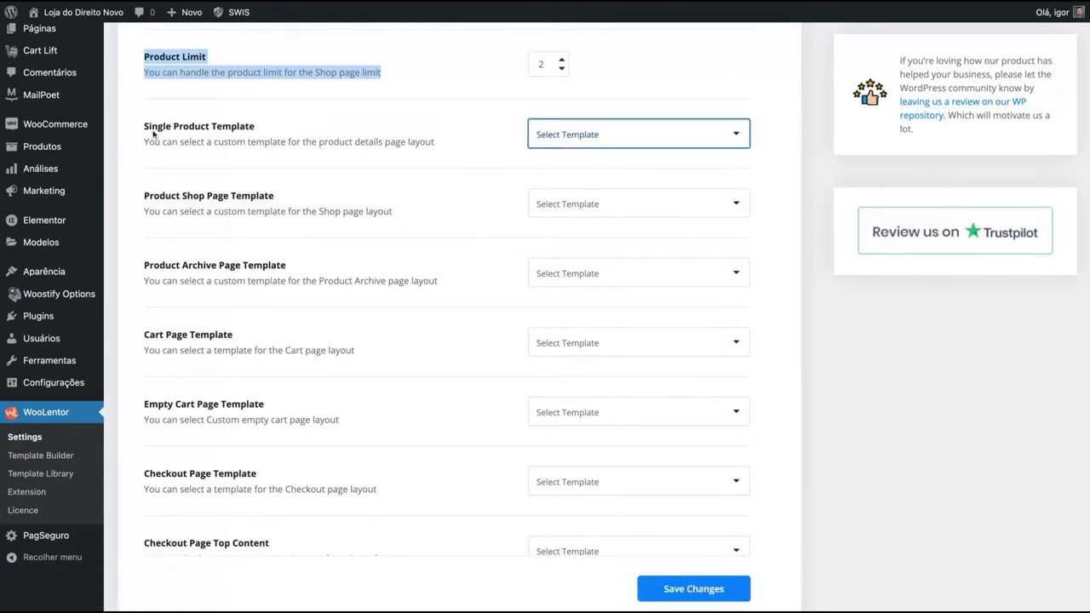
Highlight the Single Product and Product Shop Page Template headings, scrolling to Mini Cart Template and back
{"action": "left_click_drag", "start_coordinate": [144, 126], "coordinate": [239, 128]}
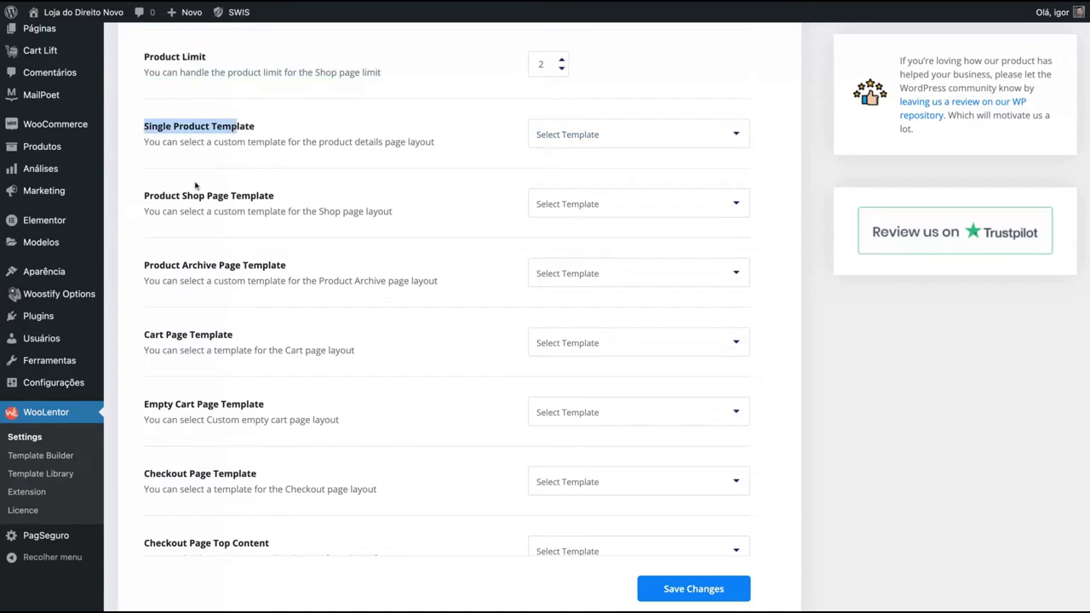
{"action": "left_click_drag", "start_coordinate": [139, 200], "coordinate": [237, 198]}
{"action": "left_click", "coordinate": [144, 268]}
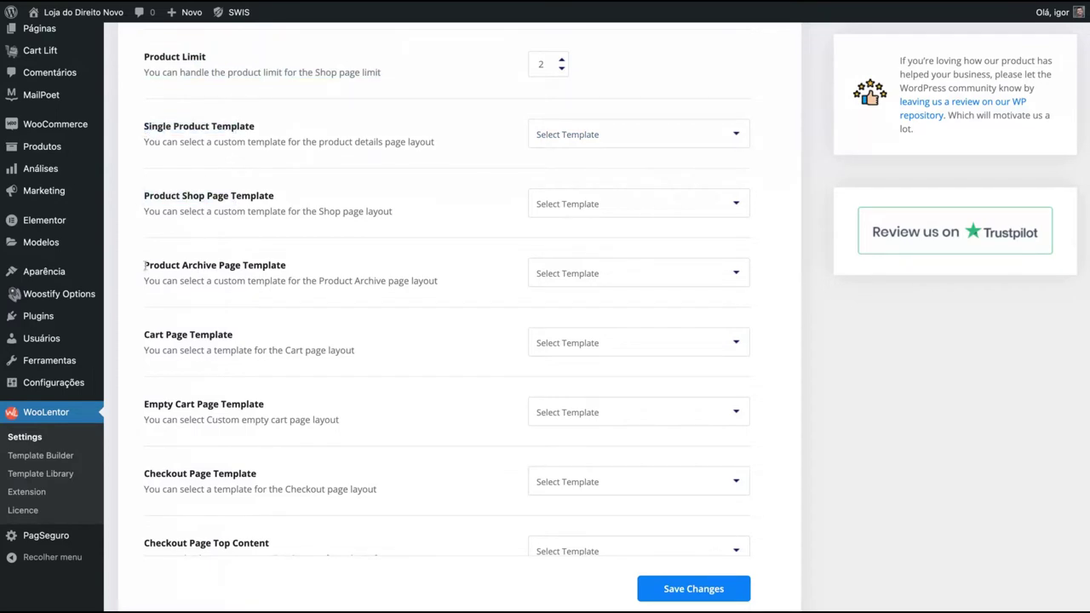
{"action": "left_click_drag", "start_coordinate": [145, 266], "coordinate": [301, 281]}
{"action": "scroll", "coordinate": [213, 347], "scroll_direction": "down", "scroll_amount": 1}
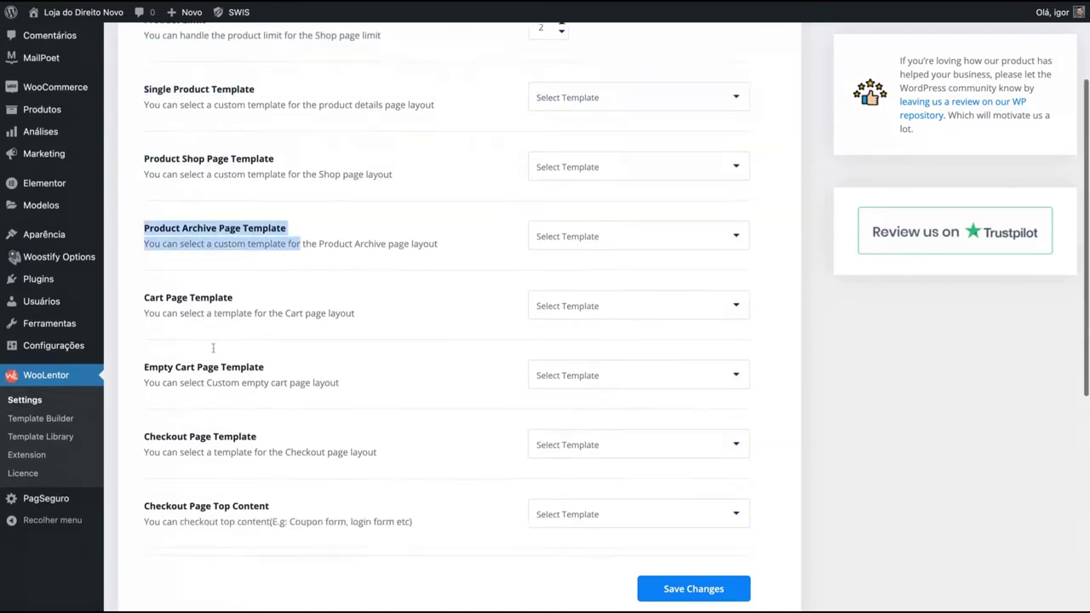
{"action": "scroll", "coordinate": [312, 356], "scroll_direction": "down", "scroll_amount": 2}
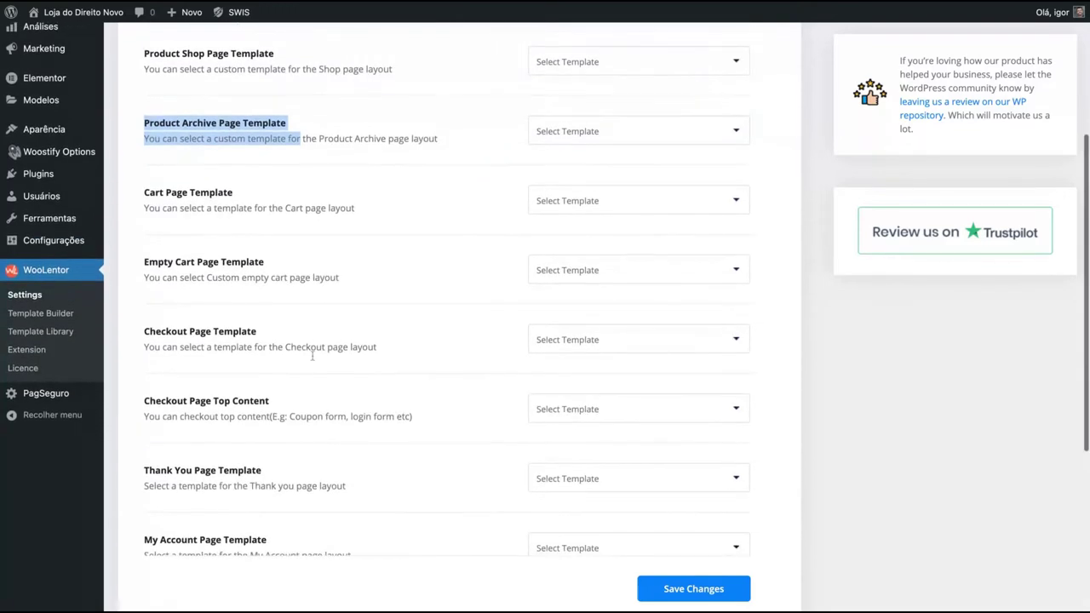
{"action": "scroll", "coordinate": [312, 356], "scroll_direction": "down", "scroll_amount": 4}
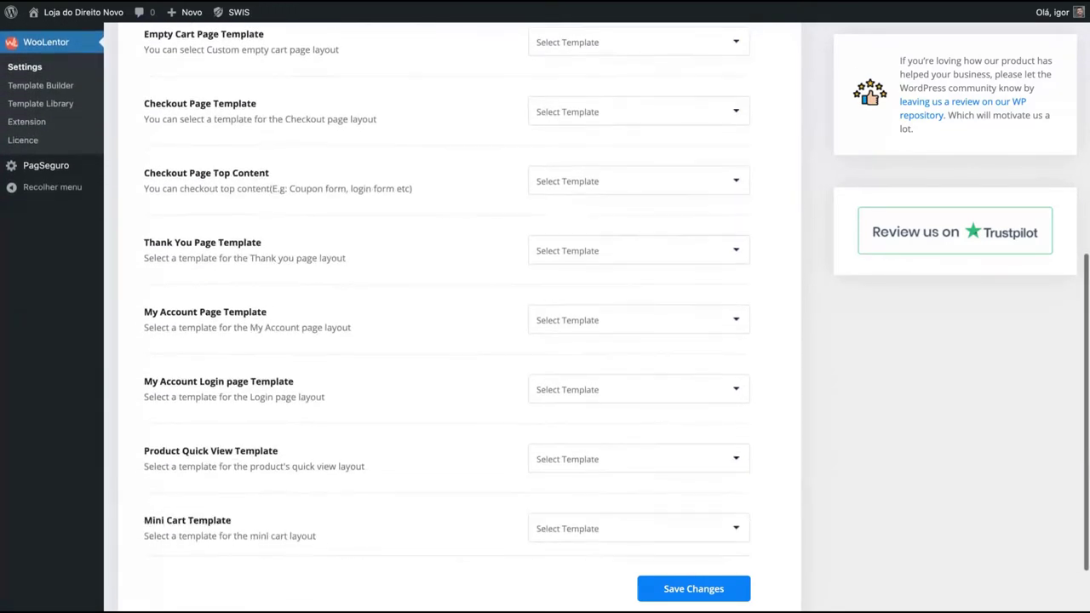
{"action": "scroll", "coordinate": [298, 341], "scroll_direction": "down", "scroll_amount": 1}
{"action": "scroll", "coordinate": [297, 338], "scroll_direction": "up", "scroll_amount": 1}
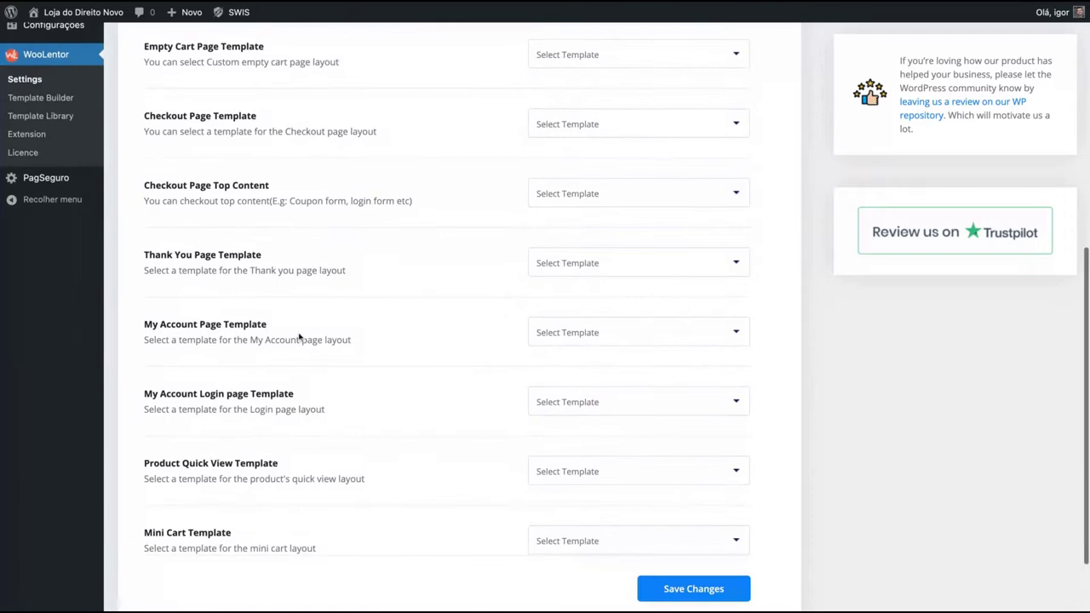
{"action": "scroll", "coordinate": [299, 337], "scroll_direction": "up", "scroll_amount": 8}
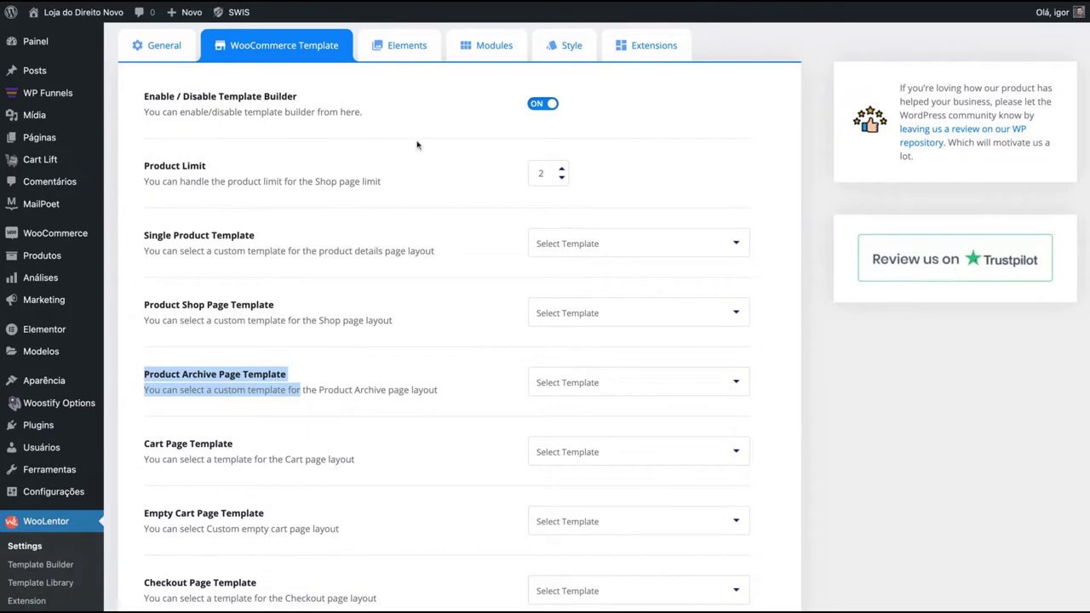
Show the Elements tab and scroll through its General and Shop/Archive toggles, all switched on
{"action": "left_click", "coordinate": [408, 45]}
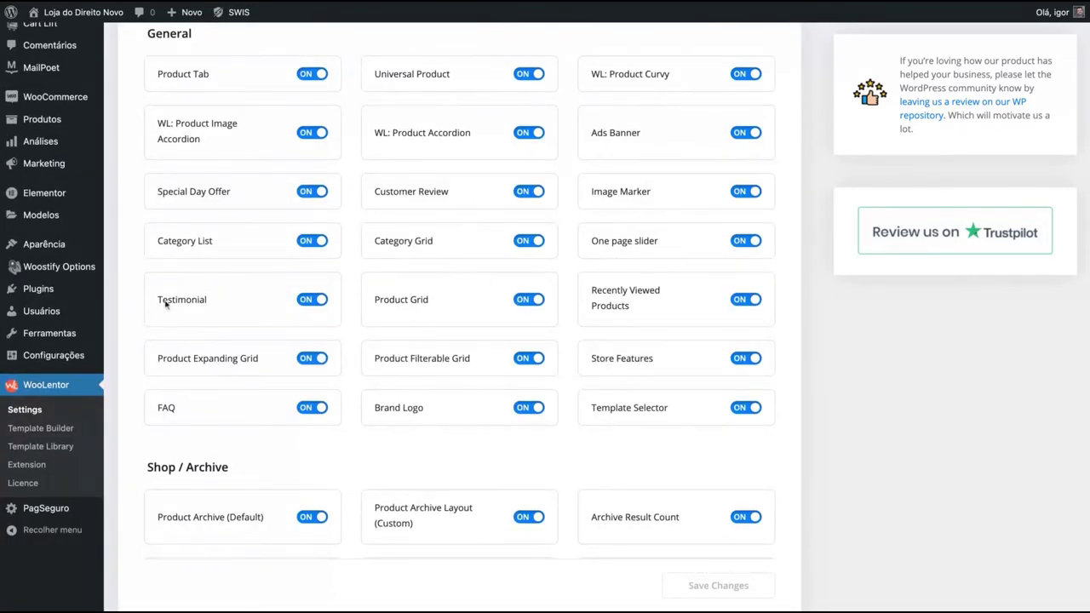
{"action": "scroll", "coordinate": [308, 365], "scroll_direction": "down", "scroll_amount": 2}
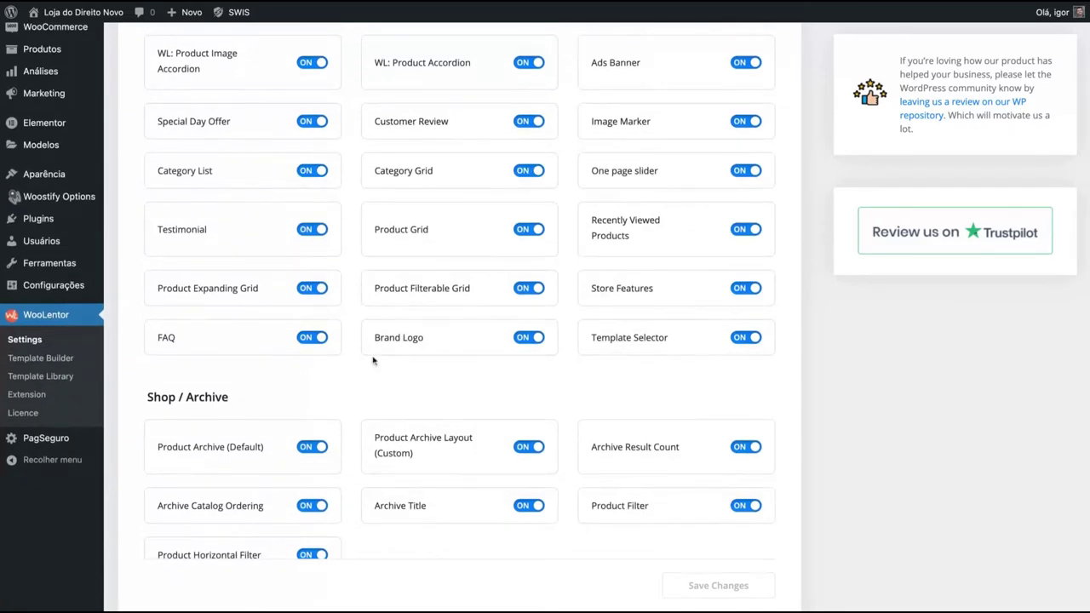
{"action": "scroll", "coordinate": [388, 356], "scroll_direction": "down", "scroll_amount": 1}
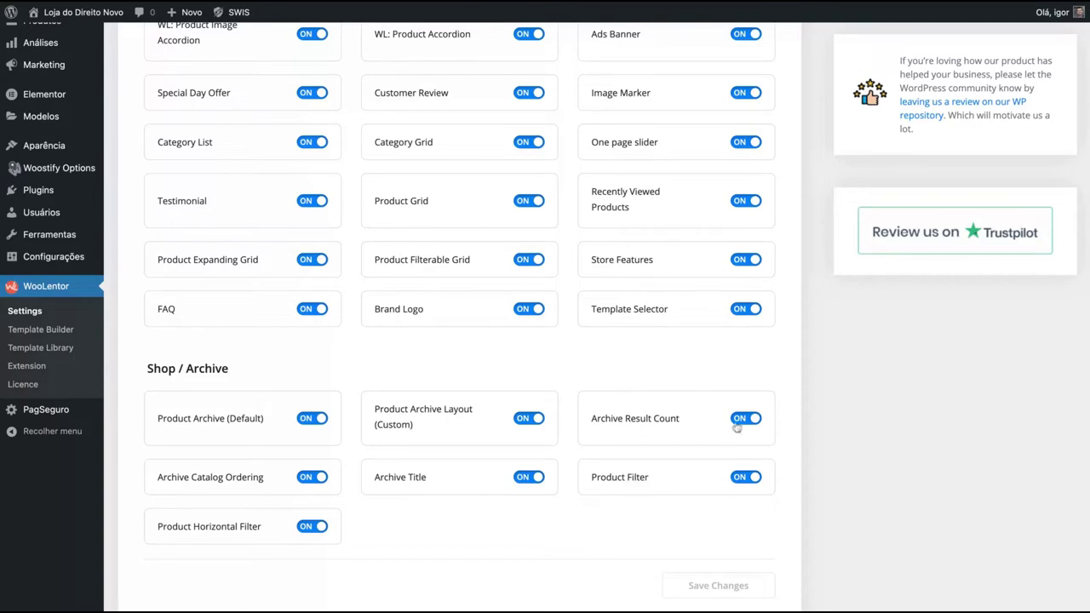
{"action": "scroll", "coordinate": [385, 358], "scroll_direction": "up", "scroll_amount": 4}
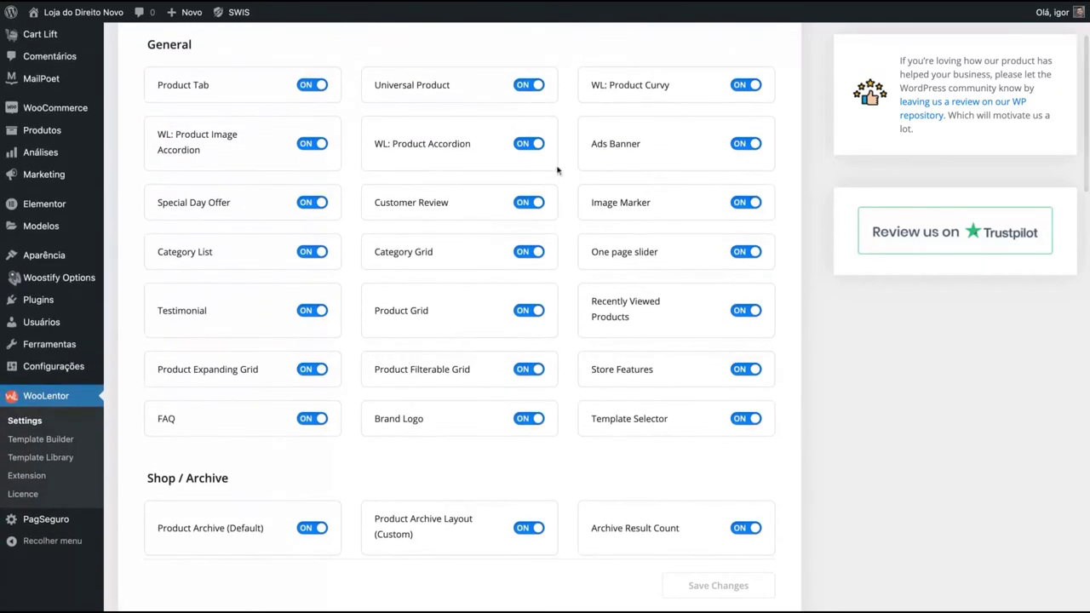
{"action": "scroll", "coordinate": [584, 264], "scroll_direction": "up", "scroll_amount": 1}
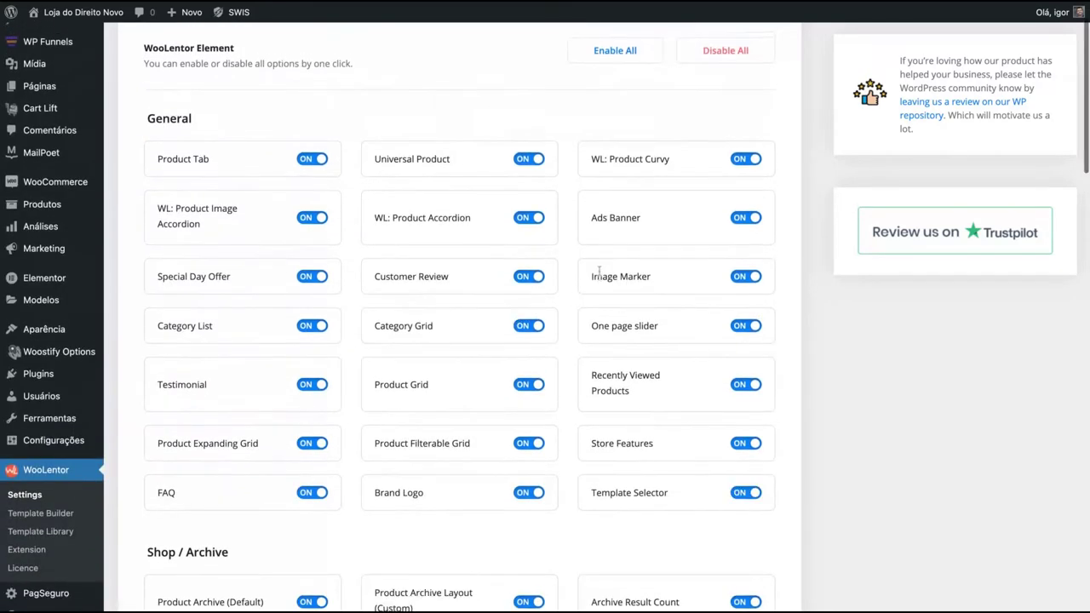
{"action": "scroll", "coordinate": [599, 270], "scroll_direction": "up", "scroll_amount": 1}
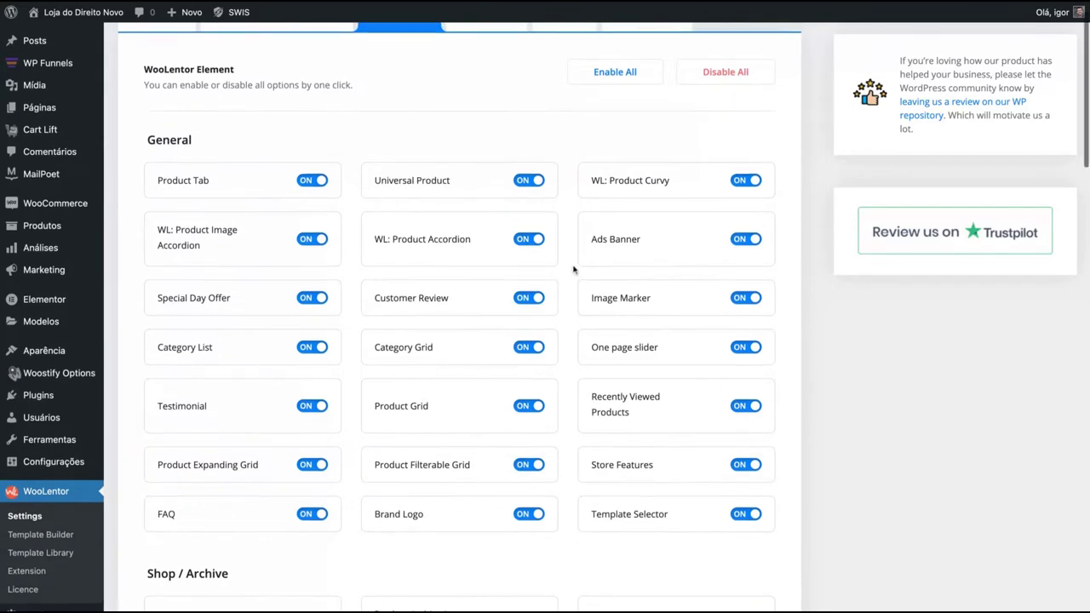
{"action": "scroll", "coordinate": [574, 304], "scroll_direction": "up", "scroll_amount": 1}
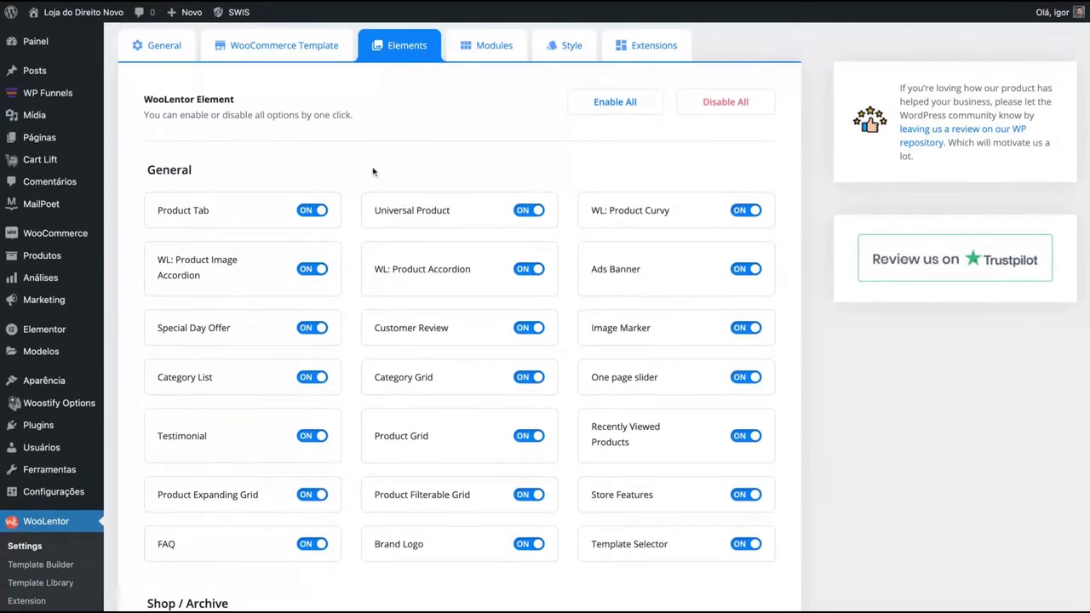
Show the Modules list and pick out the Shopify Style Checkout module
{"action": "left_click", "coordinate": [482, 46]}
{"action": "scroll", "coordinate": [357, 242], "scroll_direction": "down", "scroll_amount": 2}
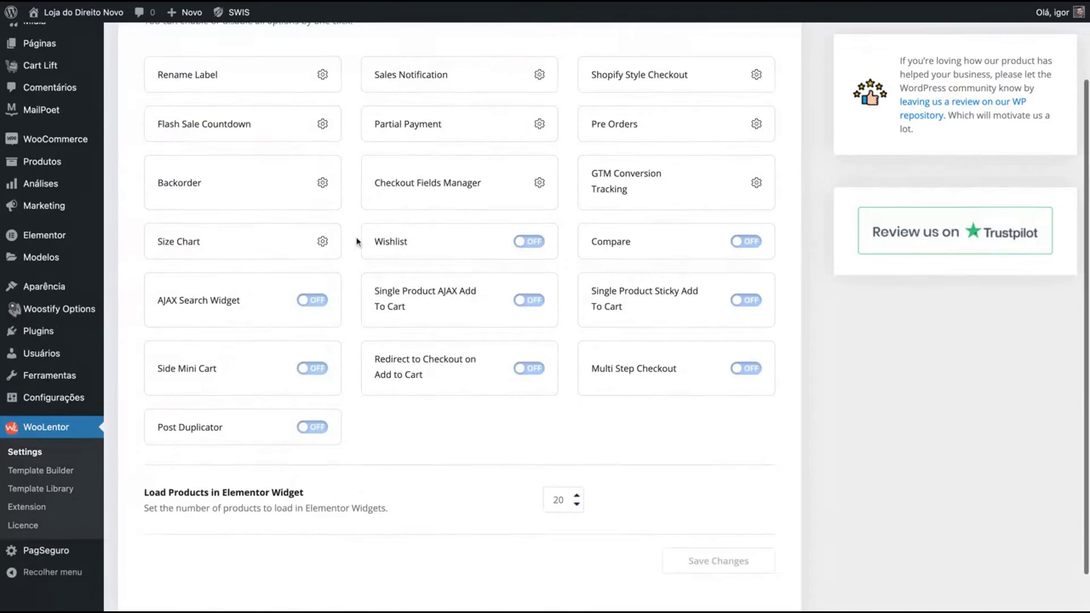
{"action": "scroll", "coordinate": [357, 241], "scroll_direction": "up", "scroll_amount": 2}
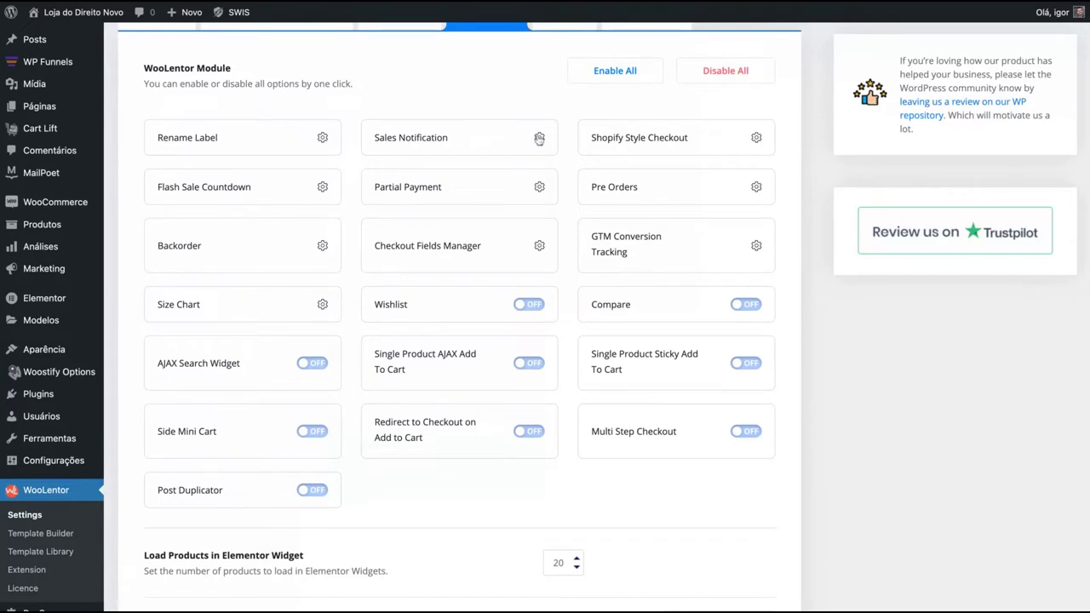
{"action": "triple_click", "coordinate": [586, 141]}
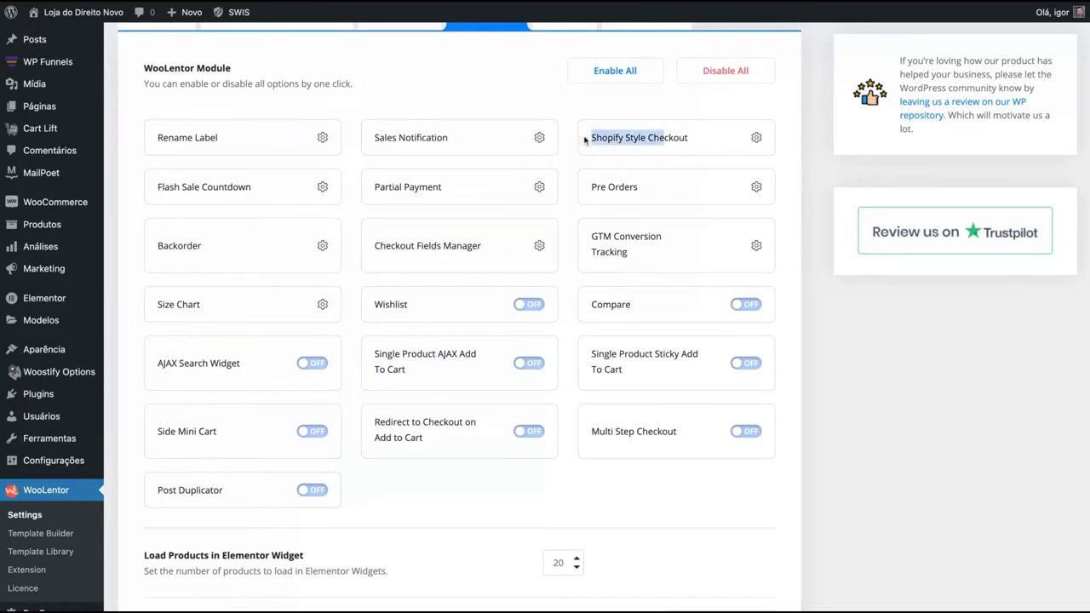
Enable Shopify Style Checkout with the DIREITO NOVO logo, leave label renaming off, and save
{"action": "left_click", "coordinate": [757, 138]}
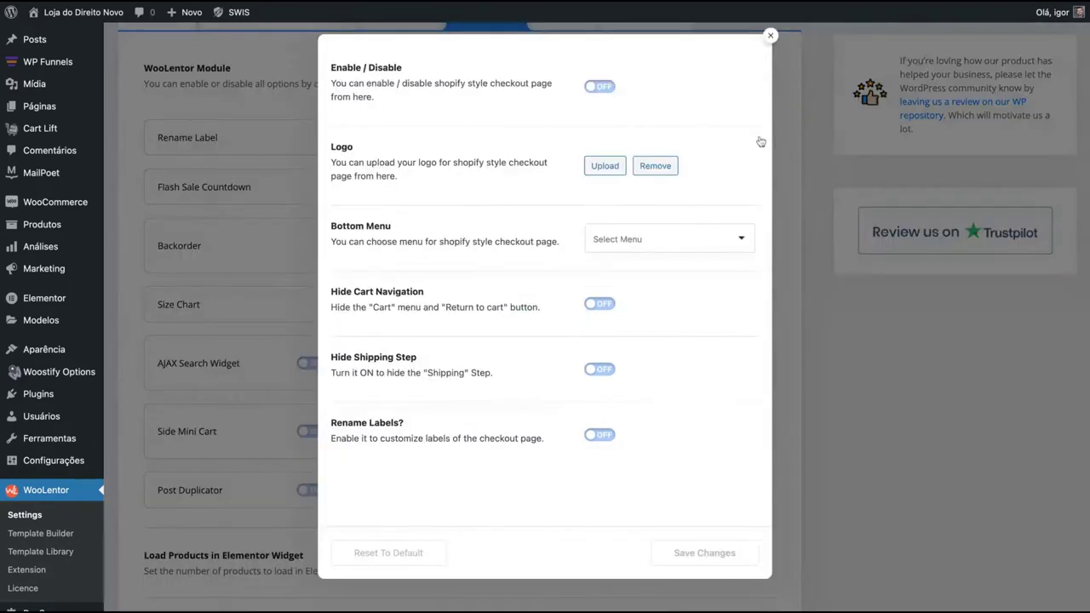
{"action": "left_click", "coordinate": [592, 87]}
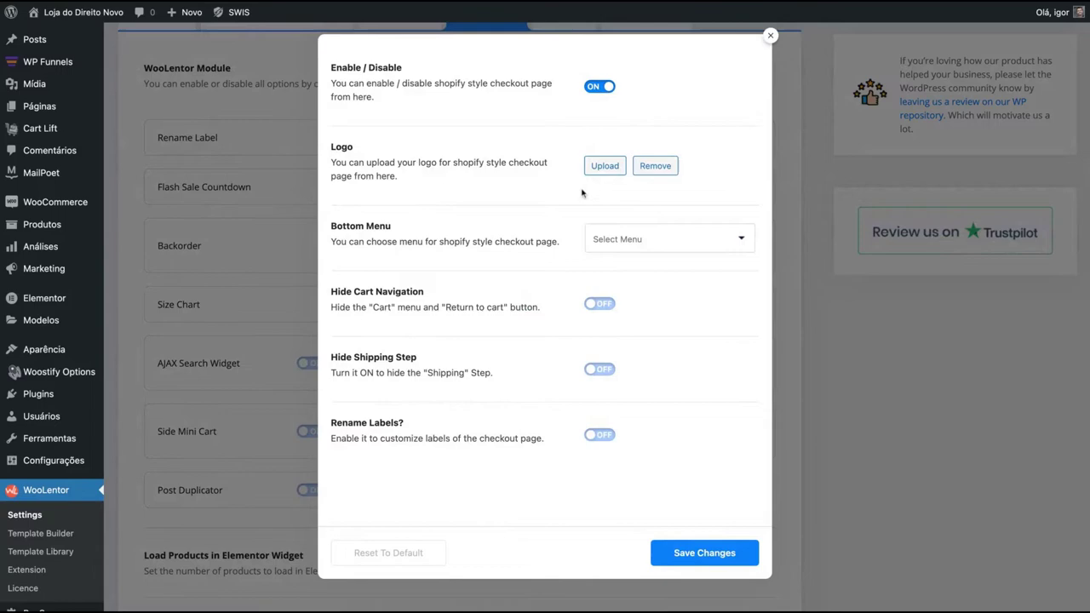
{"action": "left_click", "coordinate": [603, 167]}
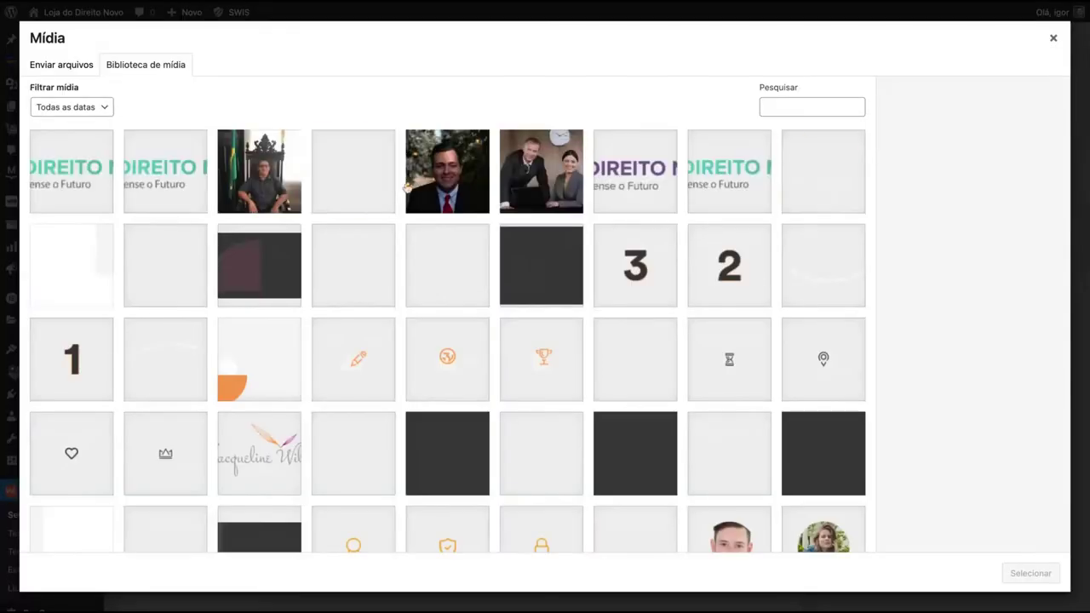
{"action": "left_click", "coordinate": [1030, 573]}
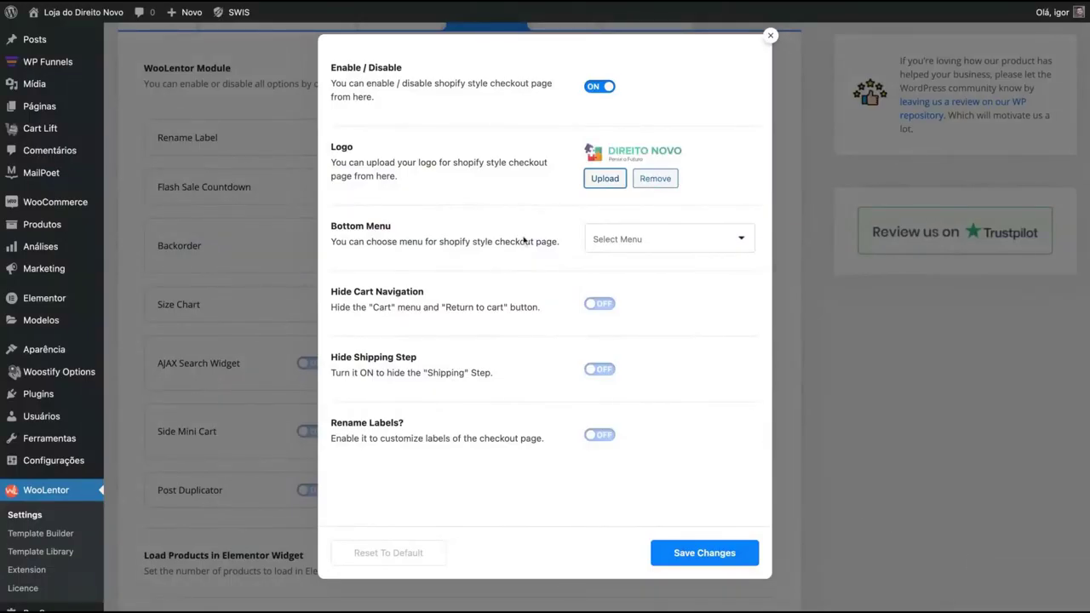
{"action": "left_click", "coordinate": [599, 434]}
{"action": "left_click_drag", "start_coordinate": [331, 407], "coordinate": [545, 438]}
{"action": "left_click", "coordinate": [606, 420]}
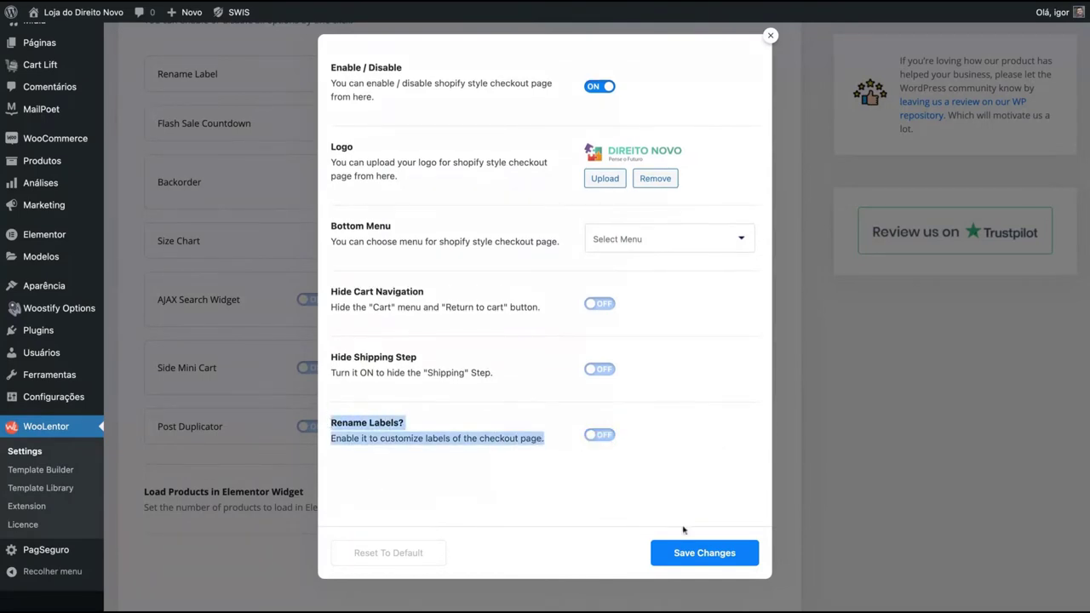
{"action": "left_click", "coordinate": [706, 554]}
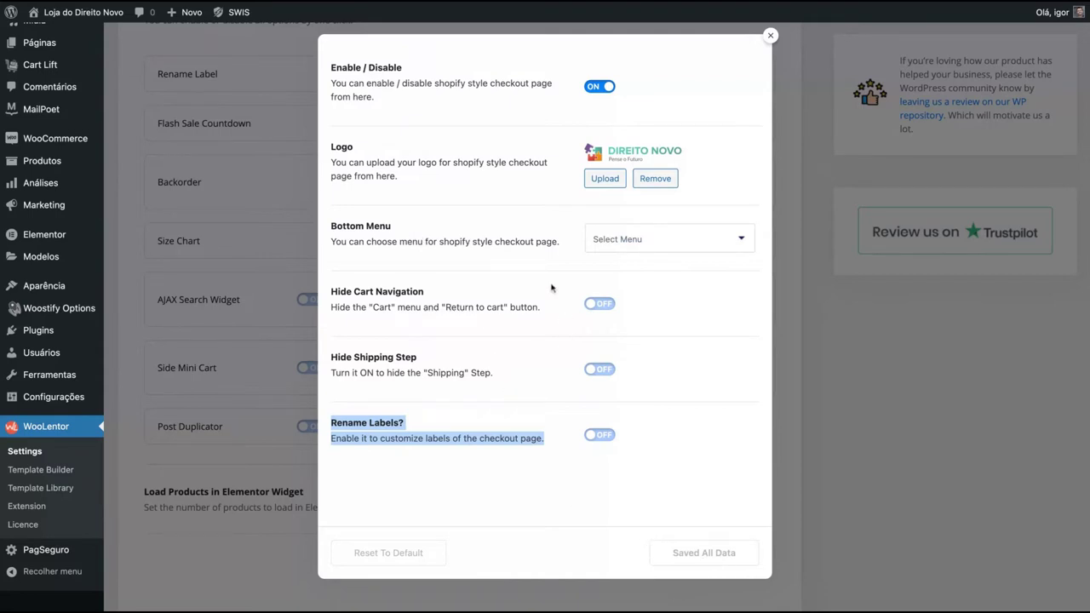
{"action": "left_click", "coordinate": [513, 121]}
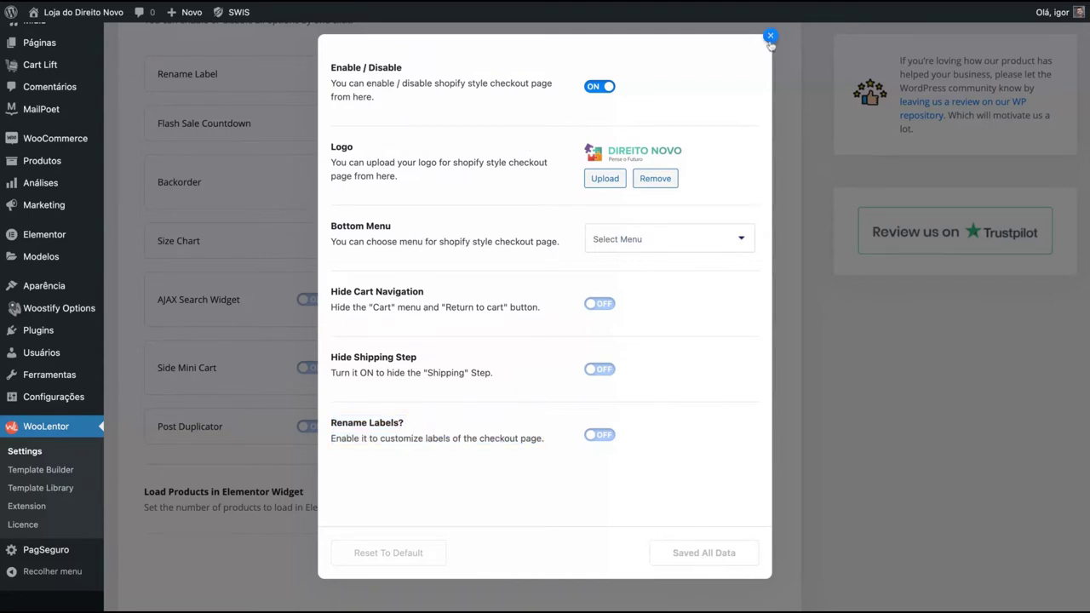
{"action": "left_click", "coordinate": [770, 37]}
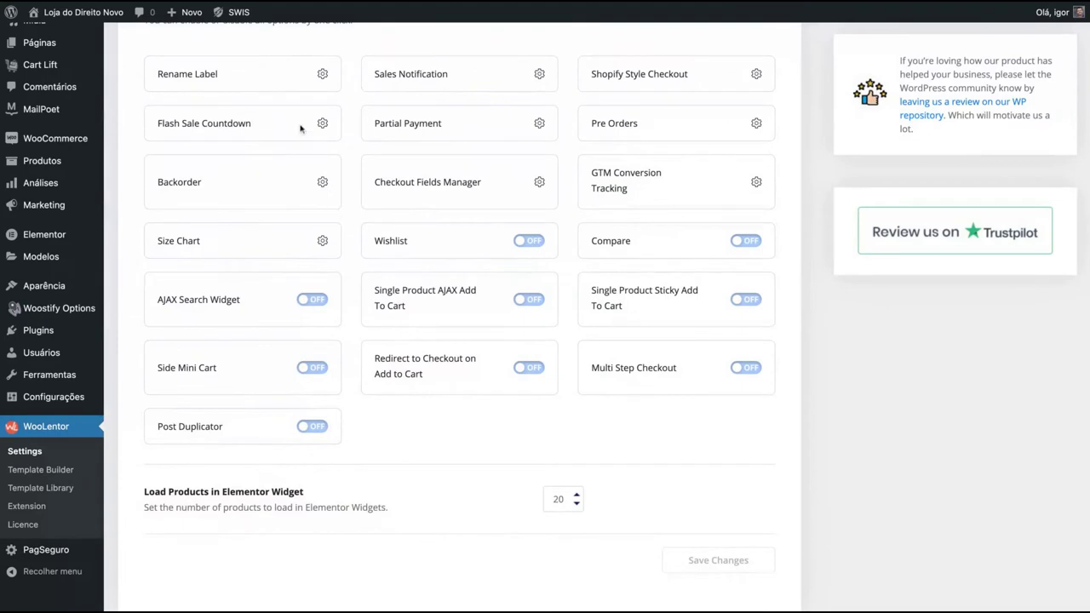
{"action": "left_click", "coordinate": [323, 124]}
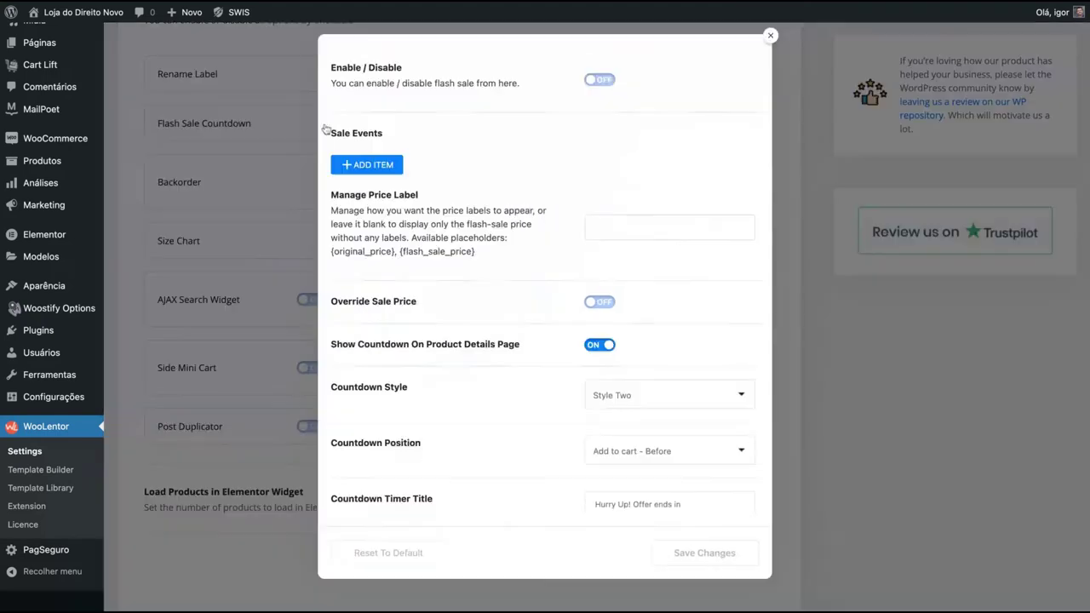
{"action": "scroll", "coordinate": [533, 396], "scroll_direction": "down", "scroll_amount": 1}
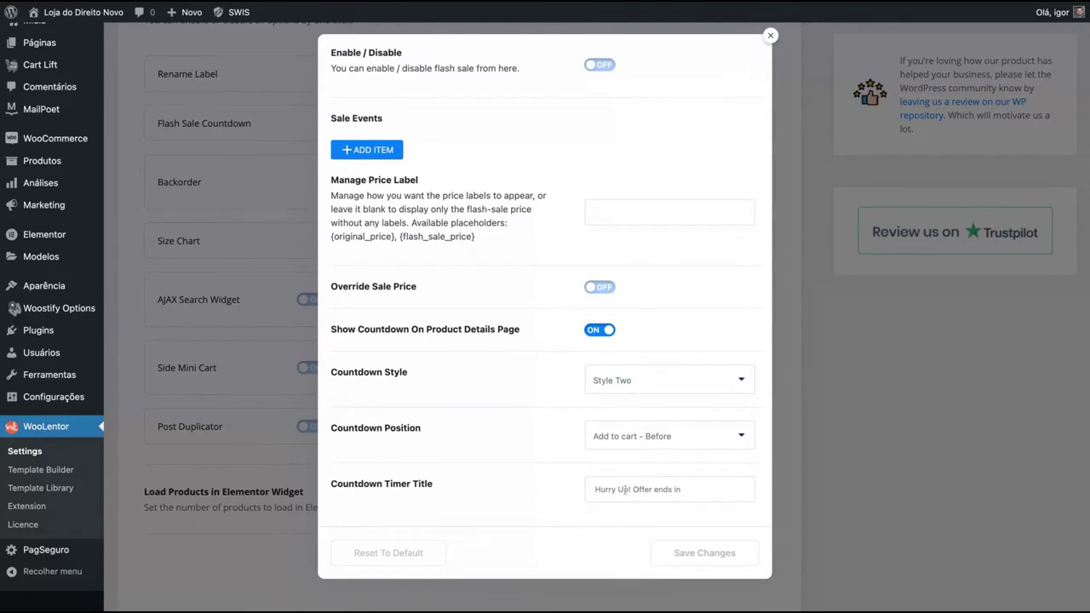
{"action": "left_click", "coordinate": [662, 494]}
{"action": "left_click_drag", "start_coordinate": [702, 489], "coordinate": [595, 489]}
{"action": "left_click", "coordinate": [701, 489]}
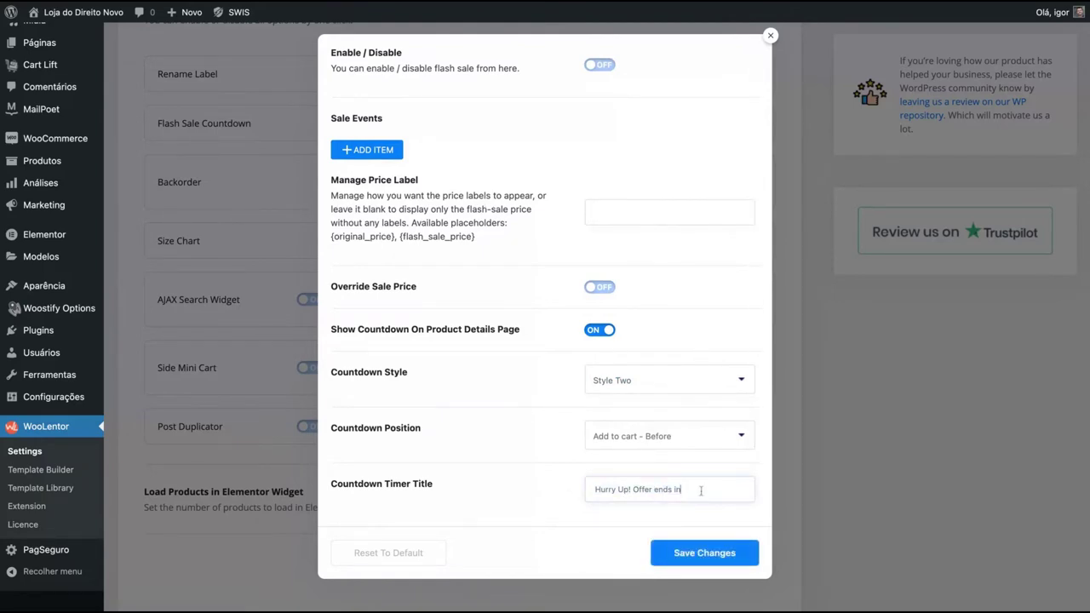
{"action": "triple_click", "coordinate": [701, 489]}
{"action": "scroll", "coordinate": [434, 375], "scroll_direction": "up", "scroll_amount": 1}
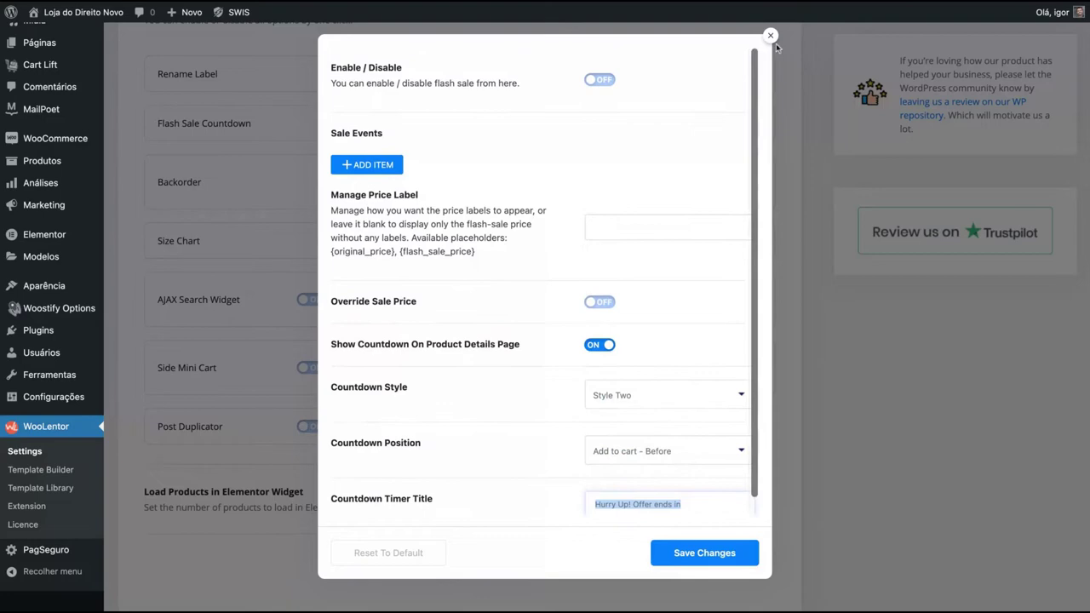
{"action": "left_click", "coordinate": [771, 37]}
{"action": "scroll", "coordinate": [538, 220], "scroll_direction": "up", "scroll_amount": 1}
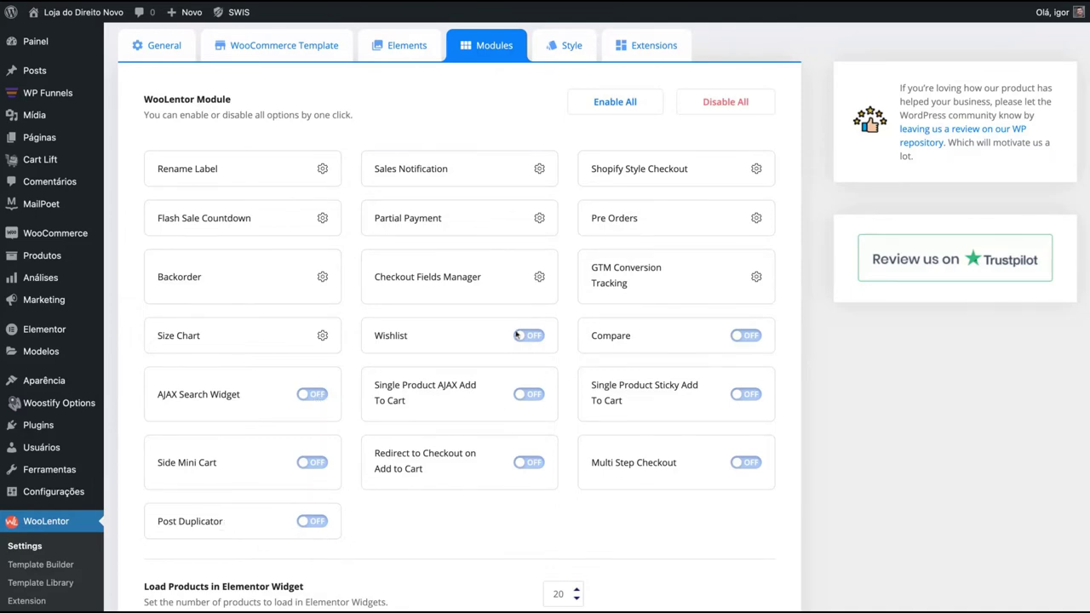
Review the Style tab's universal layout colour options down to the Helping Screenshot
{"action": "left_click", "coordinate": [572, 45]}
{"action": "scroll", "coordinate": [316, 389], "scroll_direction": "up", "scroll_amount": 1}
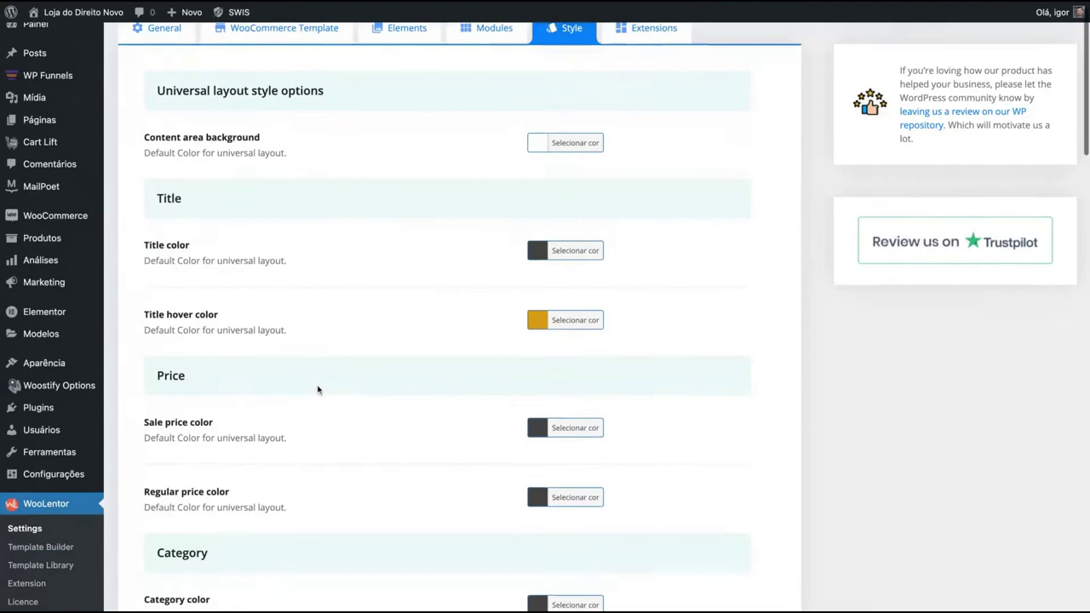
{"action": "scroll", "coordinate": [319, 377], "scroll_direction": "down", "scroll_amount": 10}
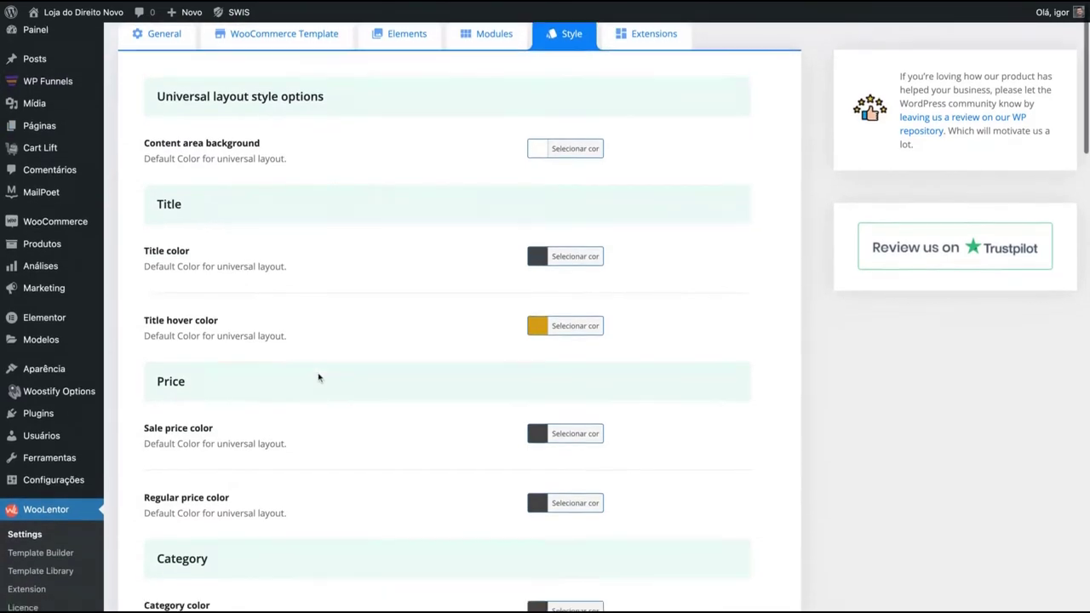
{"action": "scroll", "coordinate": [447, 324], "scroll_direction": "down", "scroll_amount": 10}
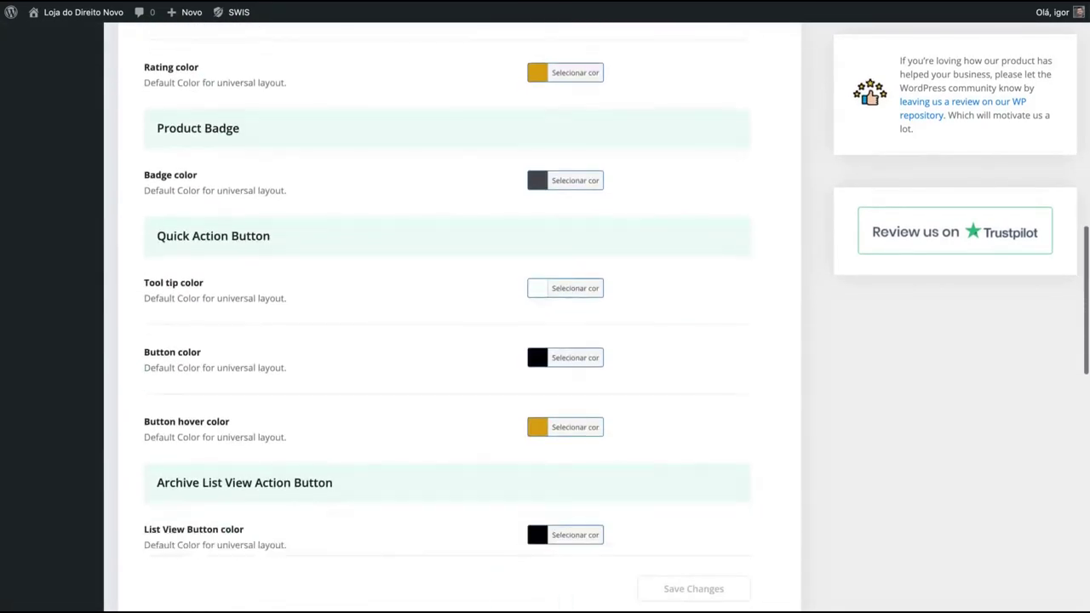
{"action": "scroll", "coordinate": [386, 345], "scroll_direction": "down", "scroll_amount": 5}
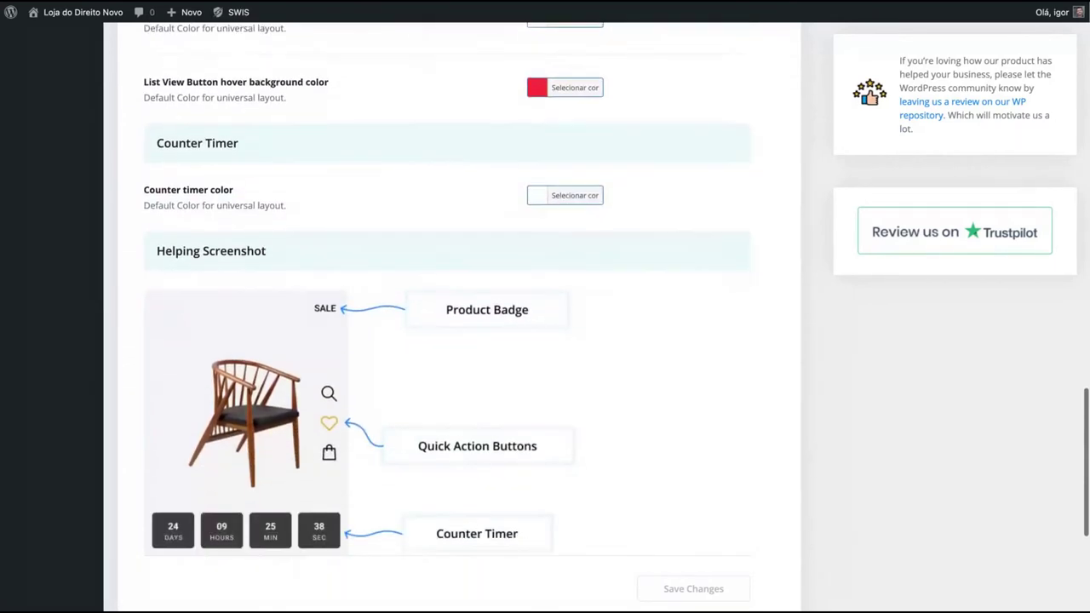
{"action": "scroll", "coordinate": [385, 346], "scroll_direction": "down", "scroll_amount": 3}
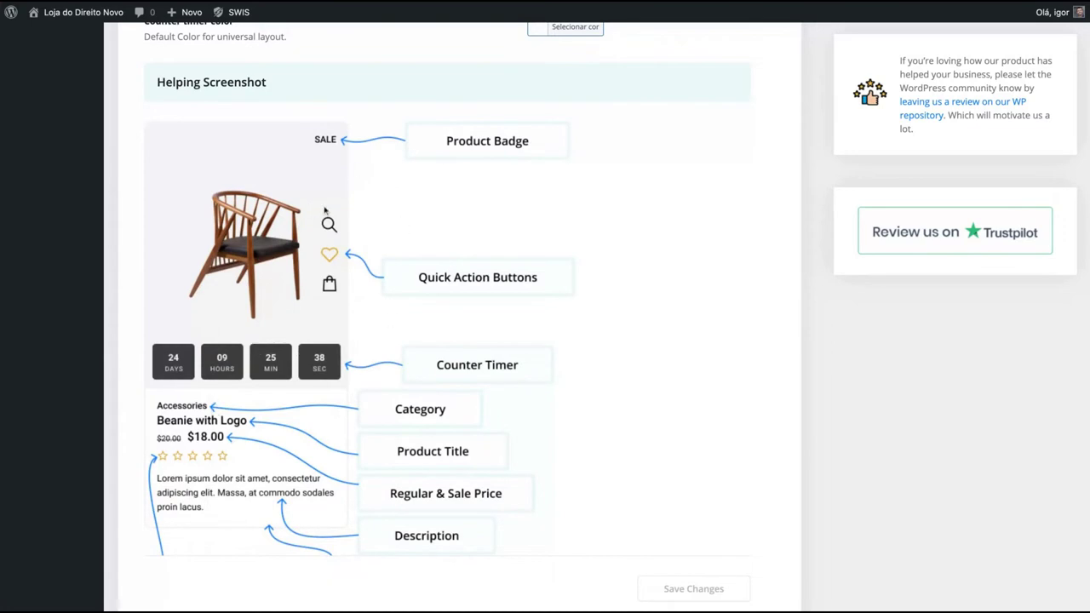
{"action": "scroll", "coordinate": [432, 372], "scroll_direction": "down", "scroll_amount": 2}
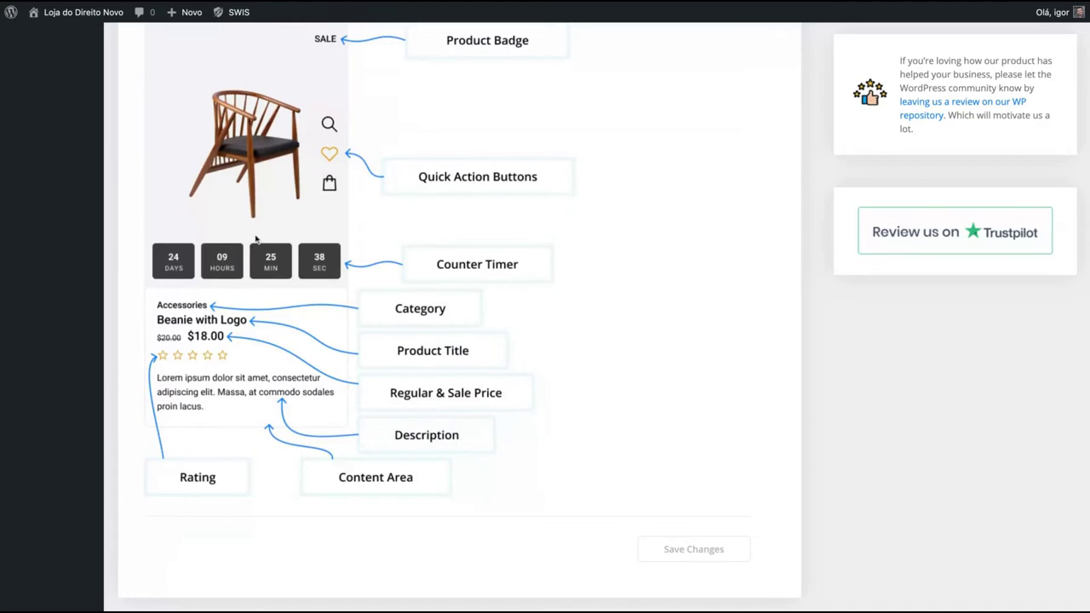
{"action": "scroll", "coordinate": [289, 315], "scroll_direction": "up", "scroll_amount": 1}
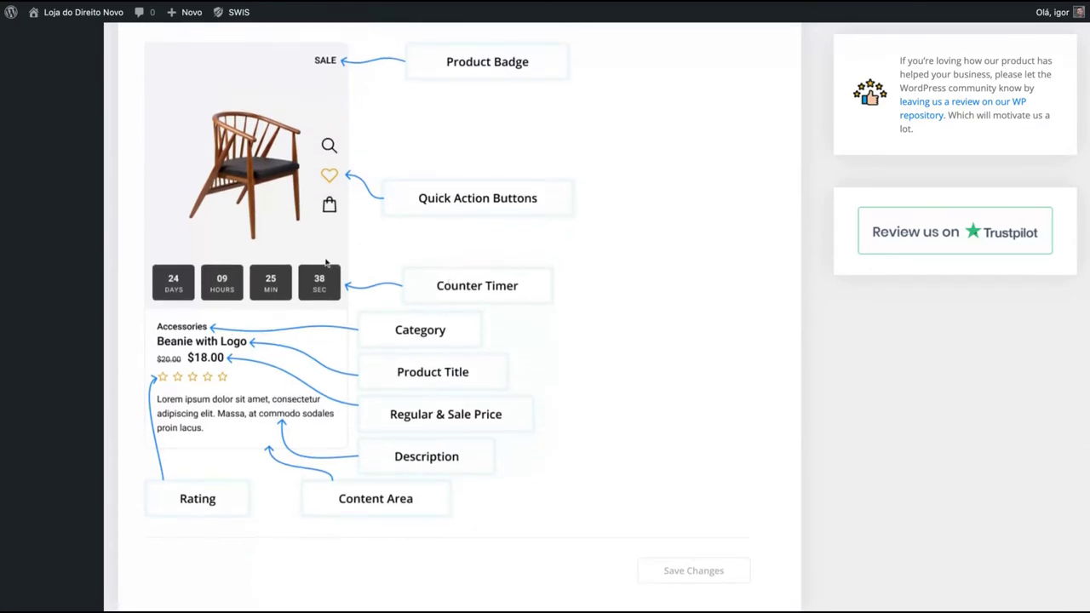
{"action": "scroll", "coordinate": [451, 282], "scroll_direction": "up", "scroll_amount": 20}
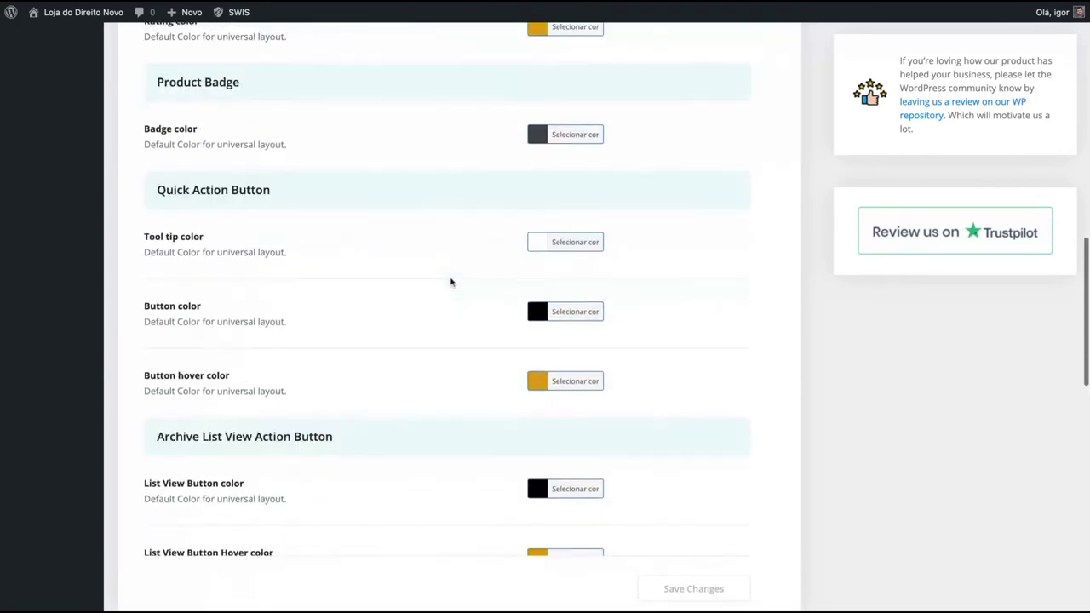
{"action": "scroll", "coordinate": [451, 282], "scroll_direction": "up", "scroll_amount": 10}
Browse the Pro extensions, reading Email Candy Pro and JustTables Pro, and buy JustTables Pro
{"action": "left_click", "coordinate": [652, 45]}
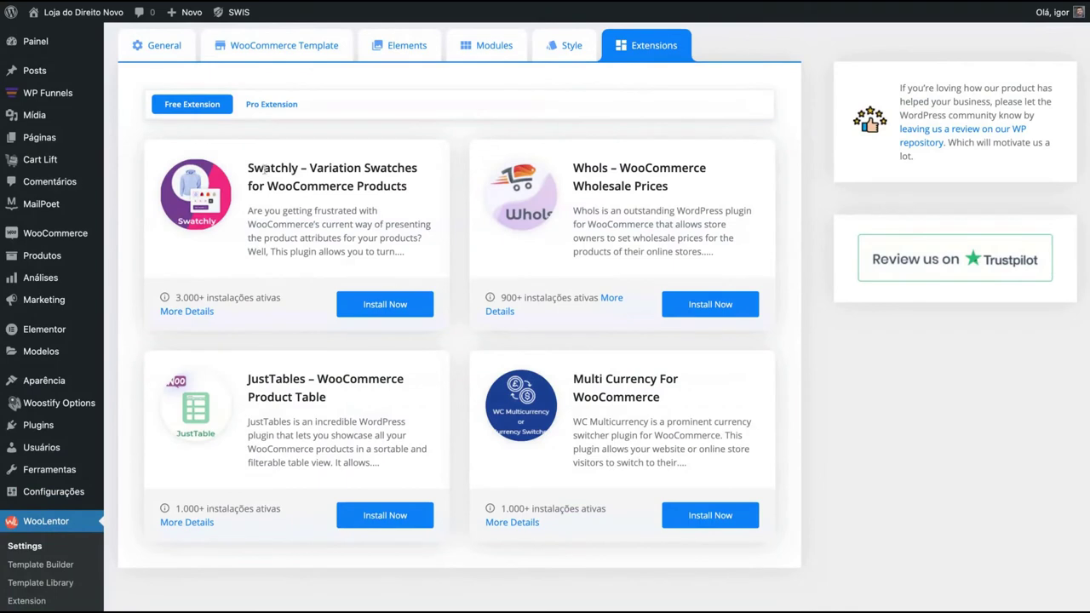
{"action": "left_click", "coordinate": [272, 107]}
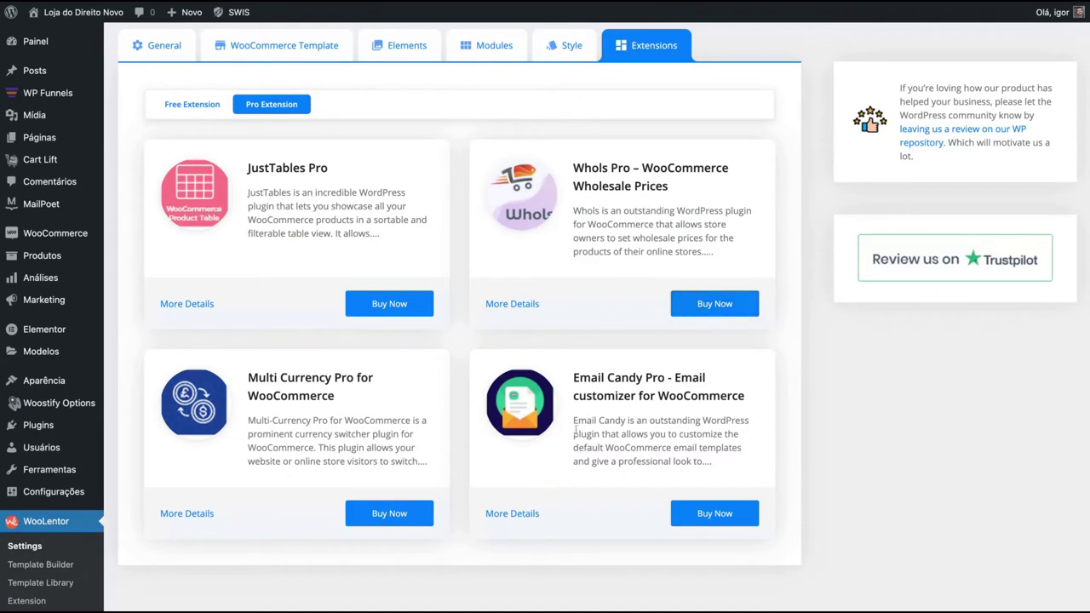
{"action": "left_click_drag", "start_coordinate": [575, 420], "coordinate": [741, 448]}
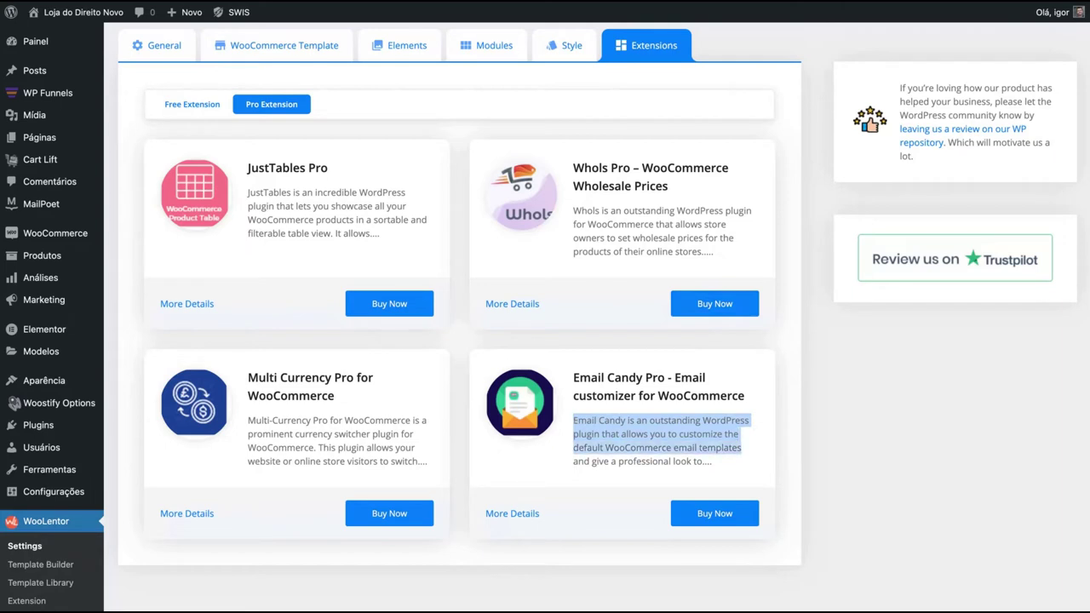
{"action": "left_click_drag", "start_coordinate": [741, 448], "coordinate": [671, 461]}
{"action": "left_click", "coordinate": [574, 457]}
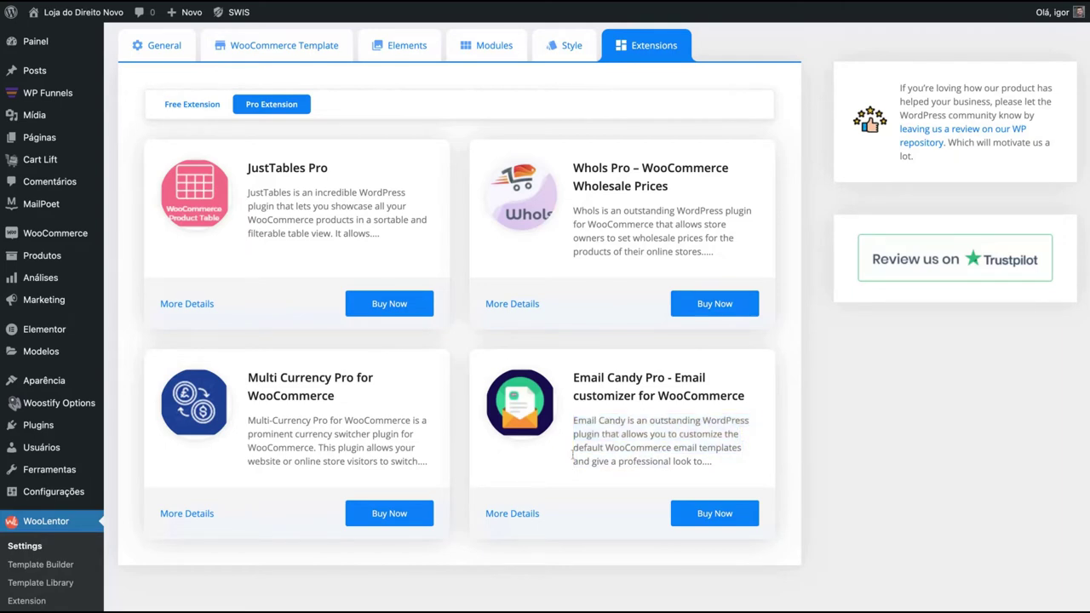
{"action": "left_click_drag", "start_coordinate": [573, 378], "coordinate": [705, 378]}
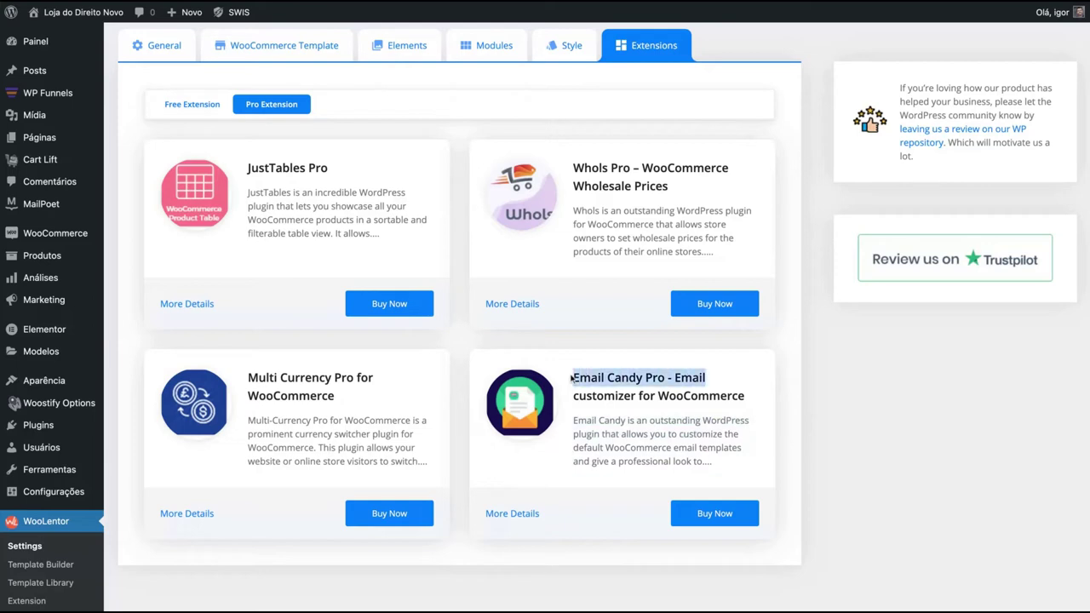
{"action": "triple_click", "coordinate": [572, 378]}
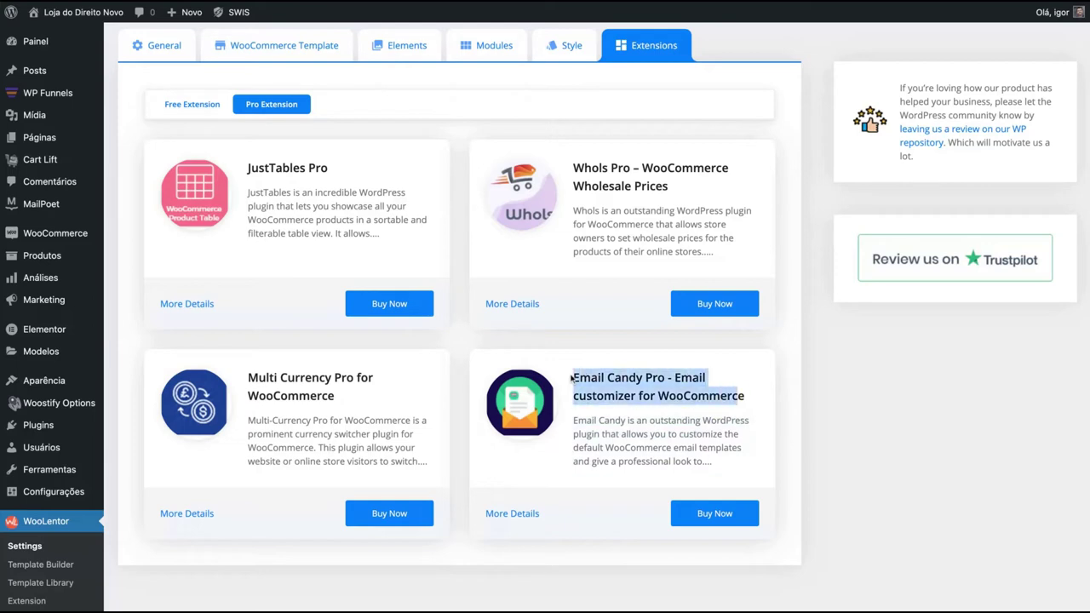
{"action": "left_click", "coordinate": [578, 459]}
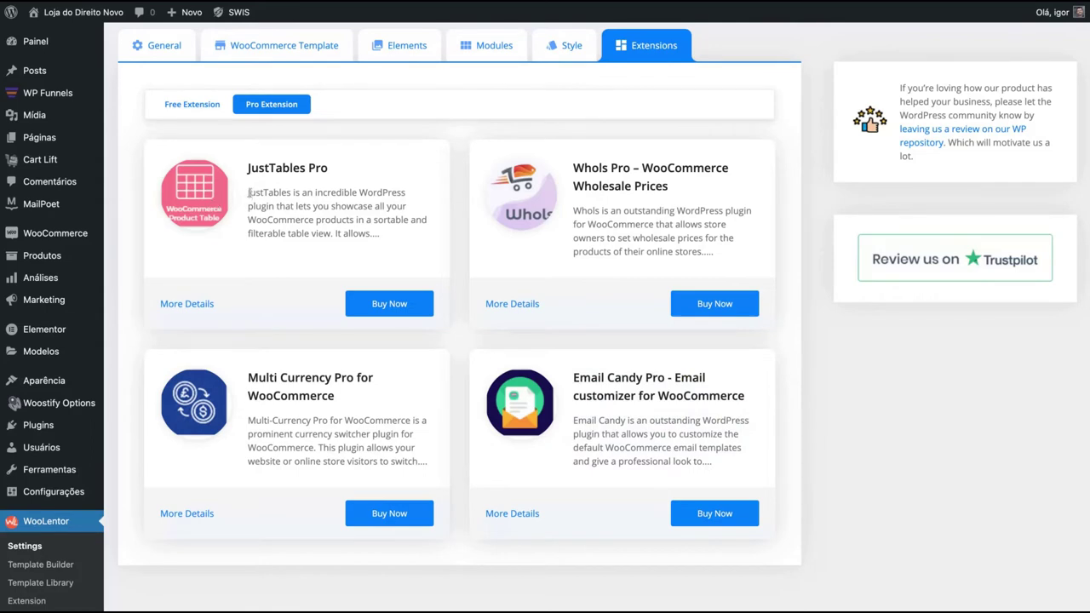
{"action": "left_click_drag", "start_coordinate": [248, 193], "coordinate": [330, 234]}
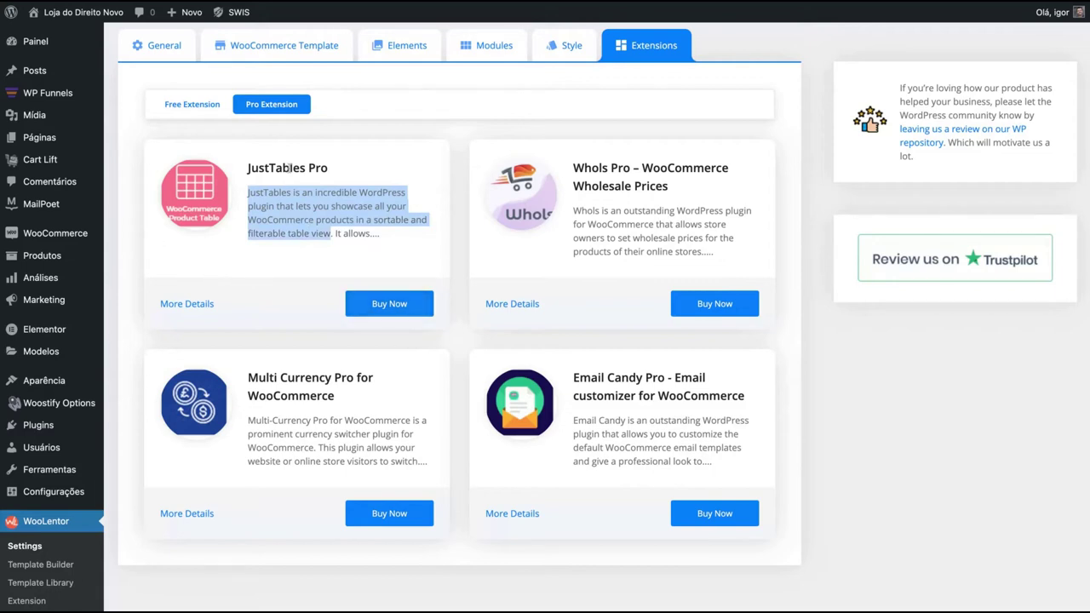
{"action": "left_click", "coordinate": [389, 303]}
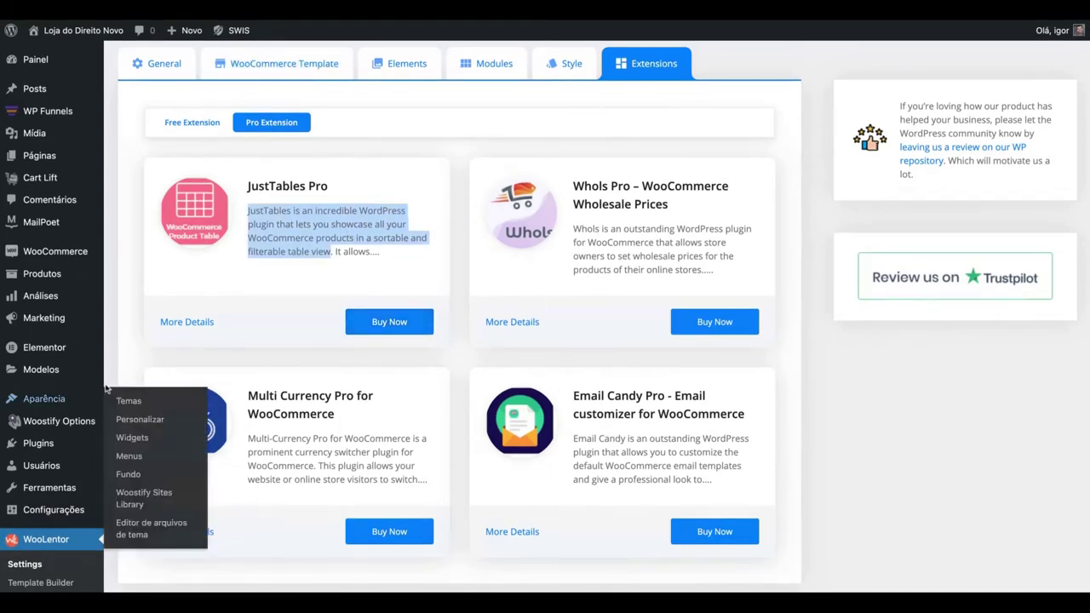
Install the JustTables plugin from its zip file and activate it
{"action": "mouse_move", "coordinate": [46, 496]}
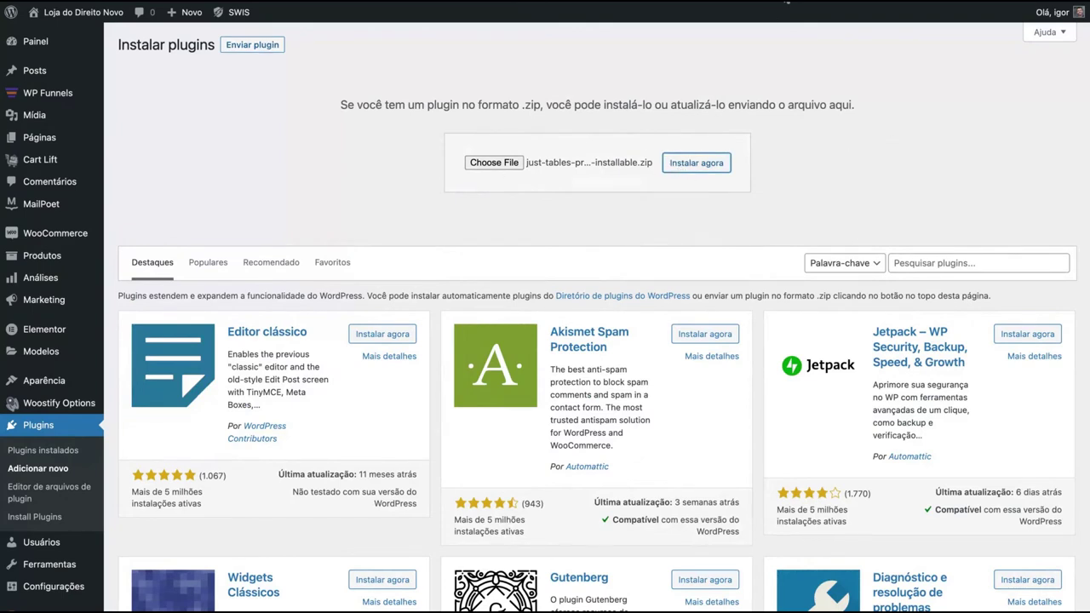
{"action": "left_click", "coordinate": [787, 2]}
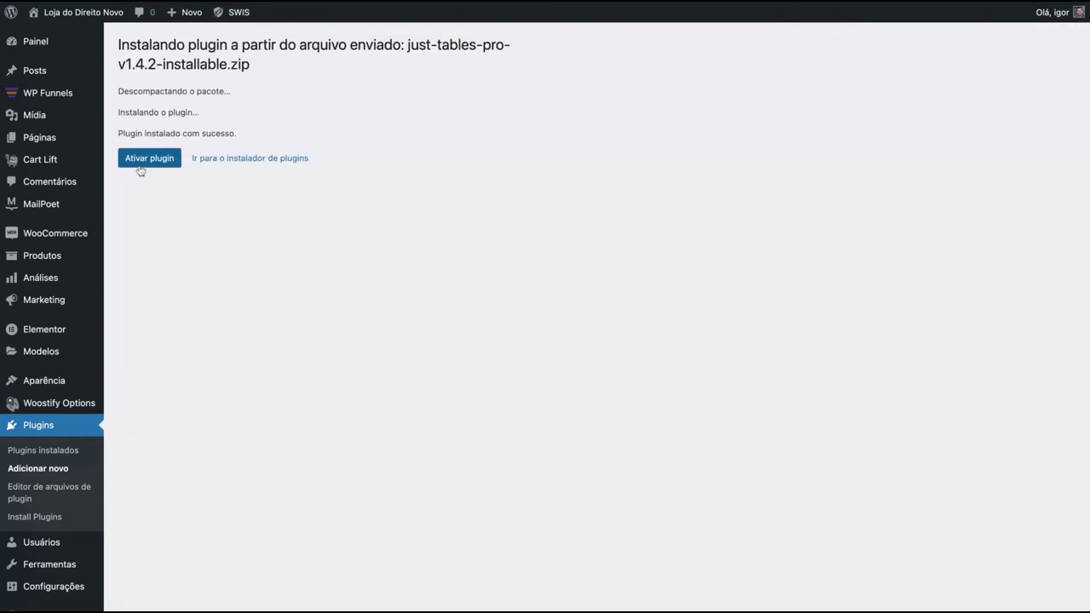
{"action": "left_click", "coordinate": [149, 159]}
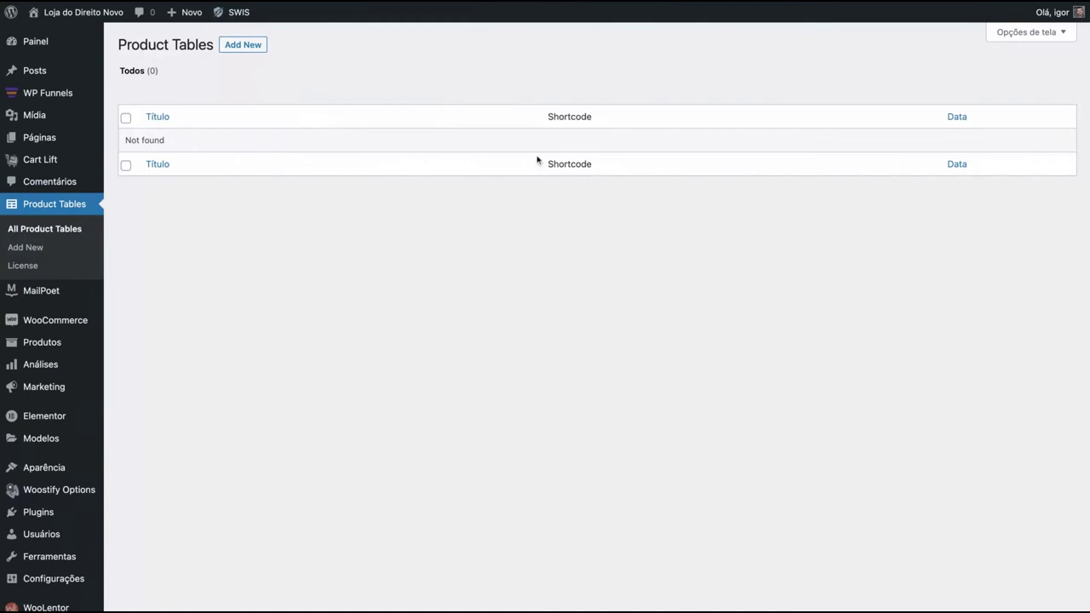
Select the 'Not found' text in the empty JustTables Product Tables list and scroll down
{"action": "triple_click", "coordinate": [126, 142]}
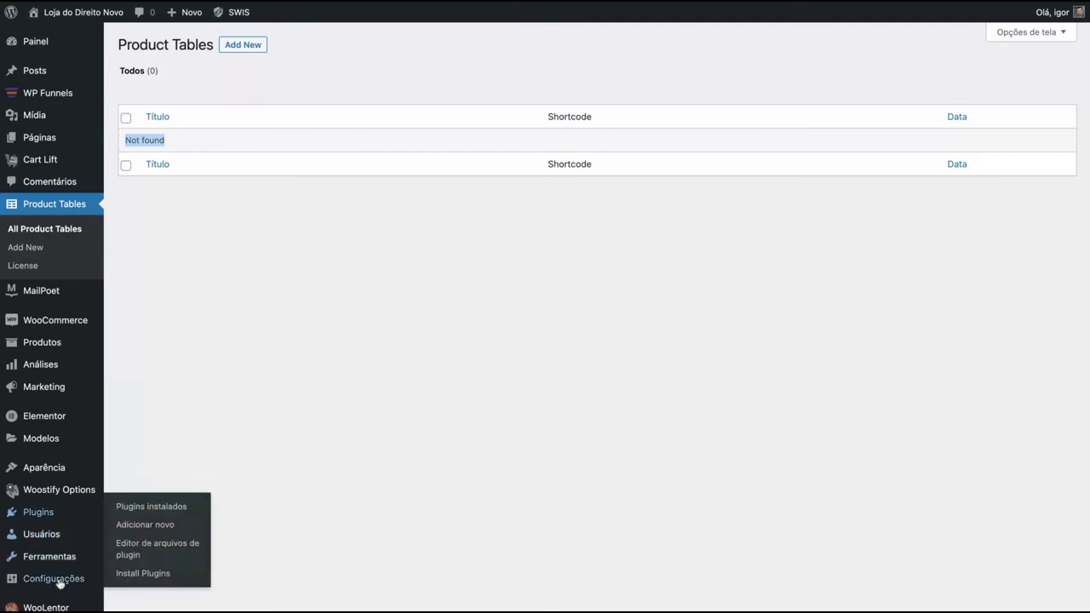
{"action": "scroll", "coordinate": [59, 597], "scroll_direction": "down", "scroll_amount": 1}
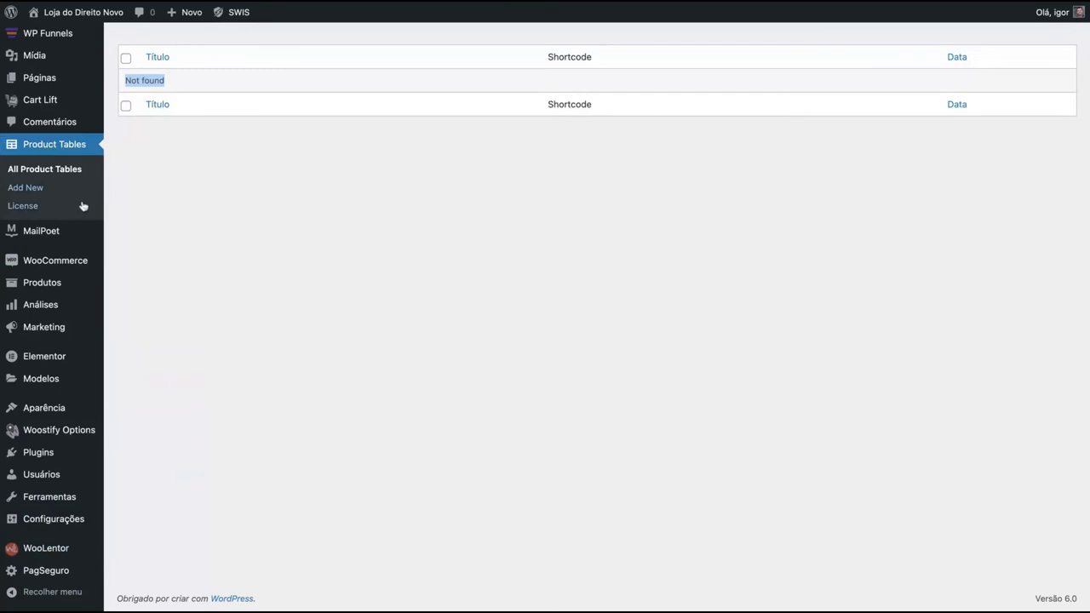
Browse the WooLentor Template Library and open the Home package listing Home Page One through Four
{"action": "left_click", "coordinate": [39, 550]}
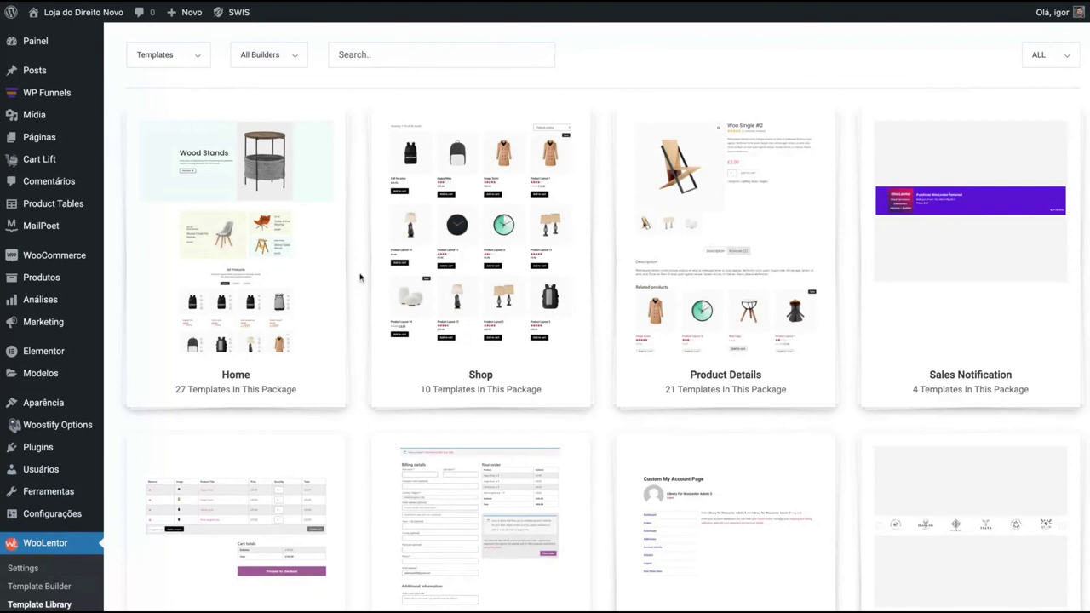
{"action": "scroll", "coordinate": [361, 277], "scroll_direction": "down", "scroll_amount": 1}
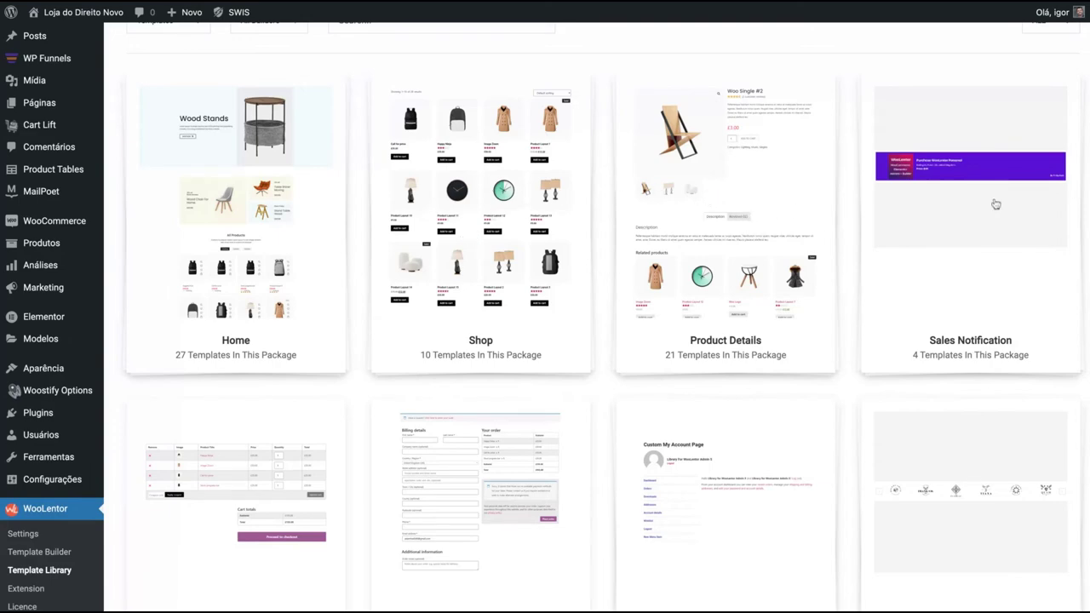
{"action": "scroll", "coordinate": [684, 246], "scroll_direction": "down", "scroll_amount": 3}
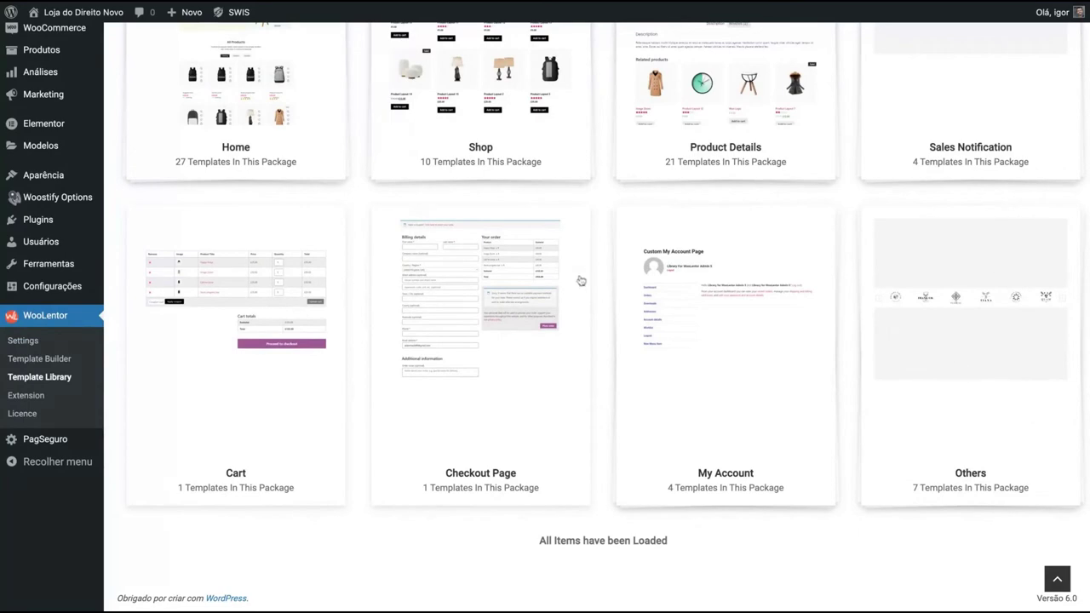
{"action": "scroll", "coordinate": [263, 372], "scroll_direction": "up", "scroll_amount": 3}
{"action": "left_click", "coordinate": [226, 164]}
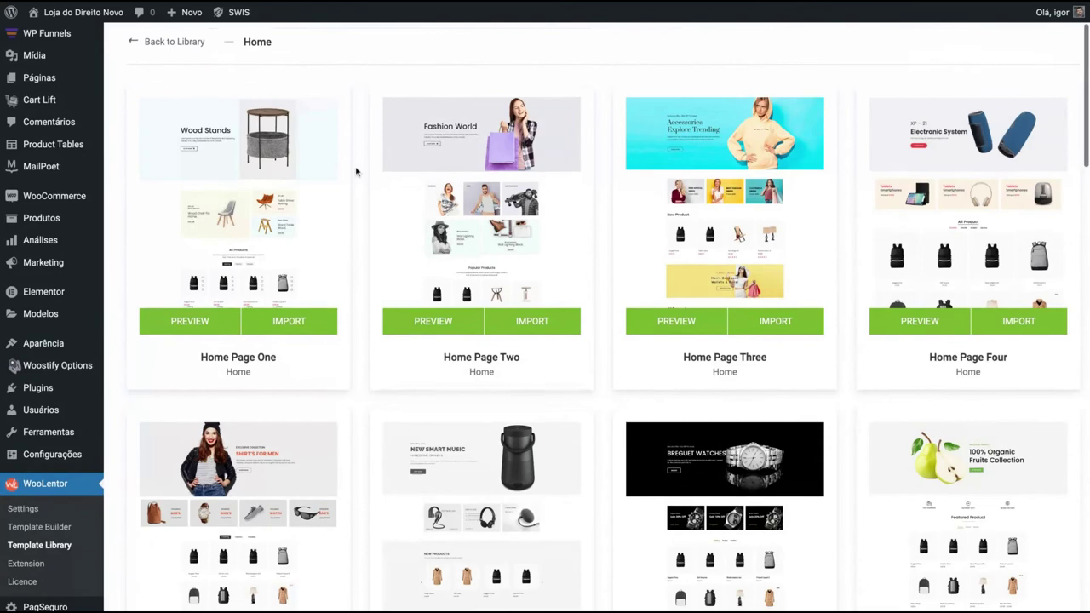
Preview Home Page Three, then import My Account Page Style One from the My Account package
{"action": "left_click", "coordinate": [676, 322]}
{"action": "scroll", "coordinate": [404, 282], "scroll_direction": "down", "scroll_amount": 3}
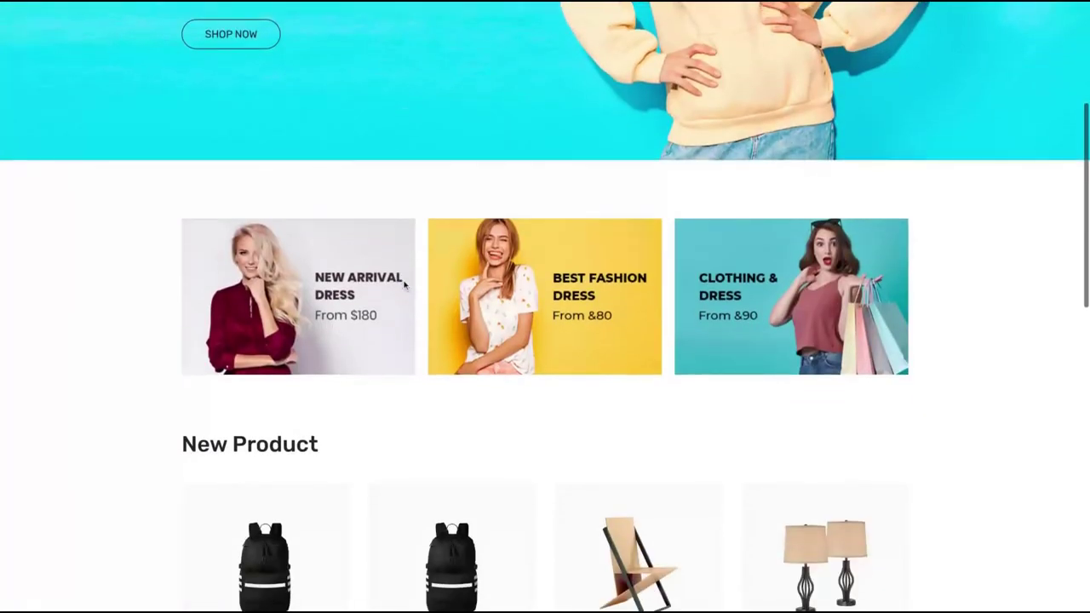
{"action": "scroll", "coordinate": [404, 285], "scroll_direction": "down", "scroll_amount": 5}
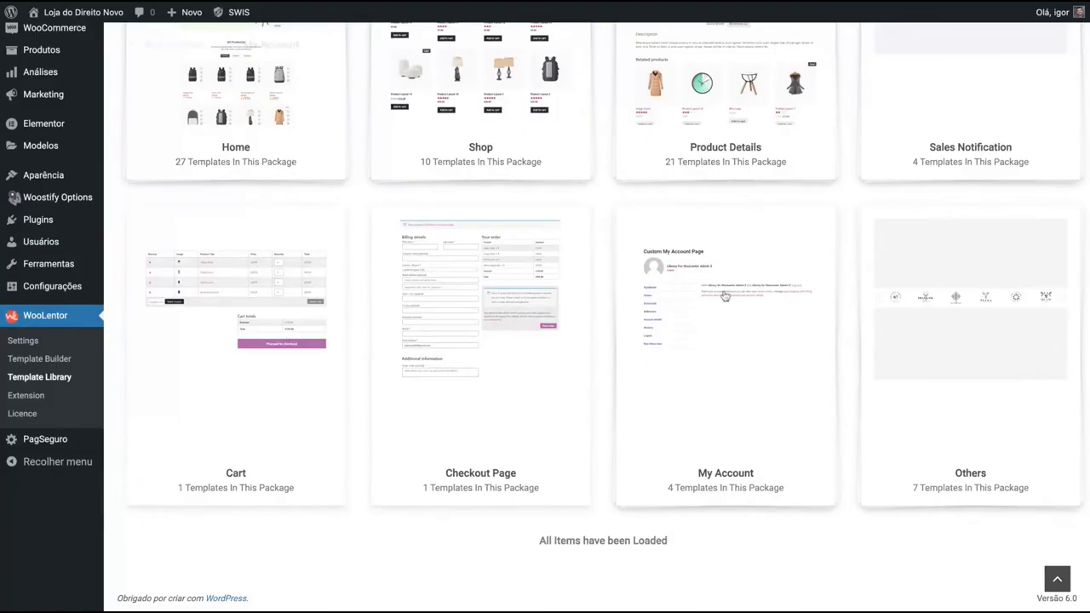
{"action": "left_click", "coordinate": [724, 296]}
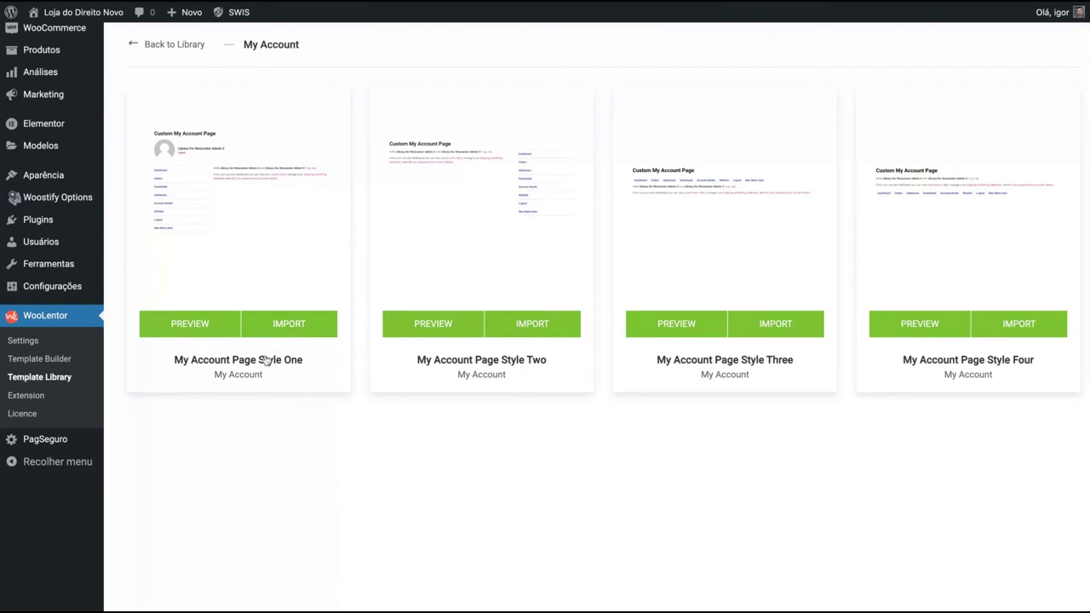
{"action": "left_click", "coordinate": [300, 324]}
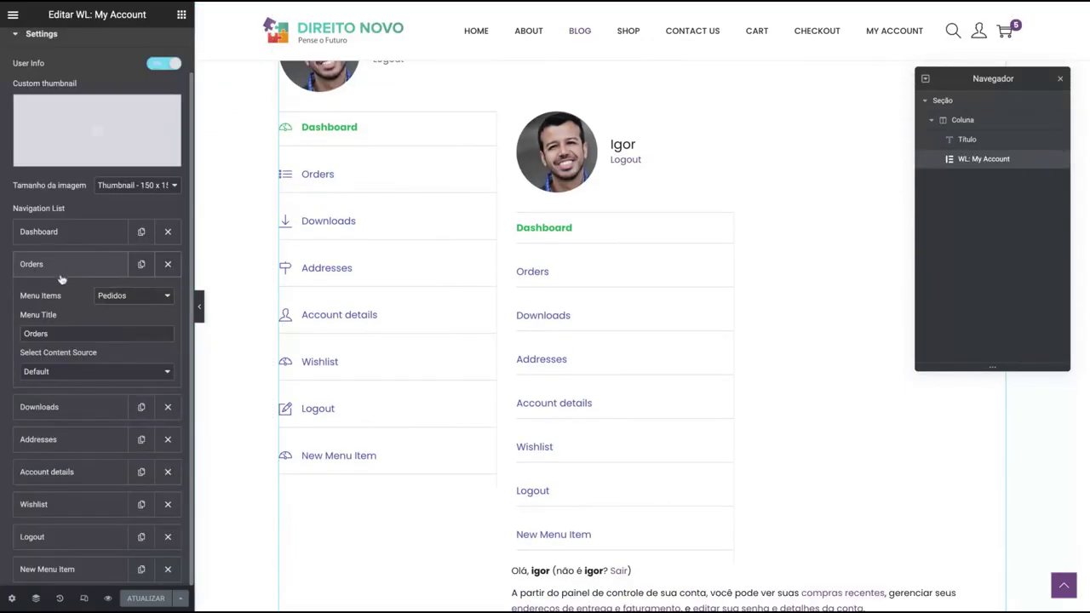
Select the Orders item text in the My Account template's Navigation List and review the preview
{"action": "double_click", "coordinate": [64, 335]}
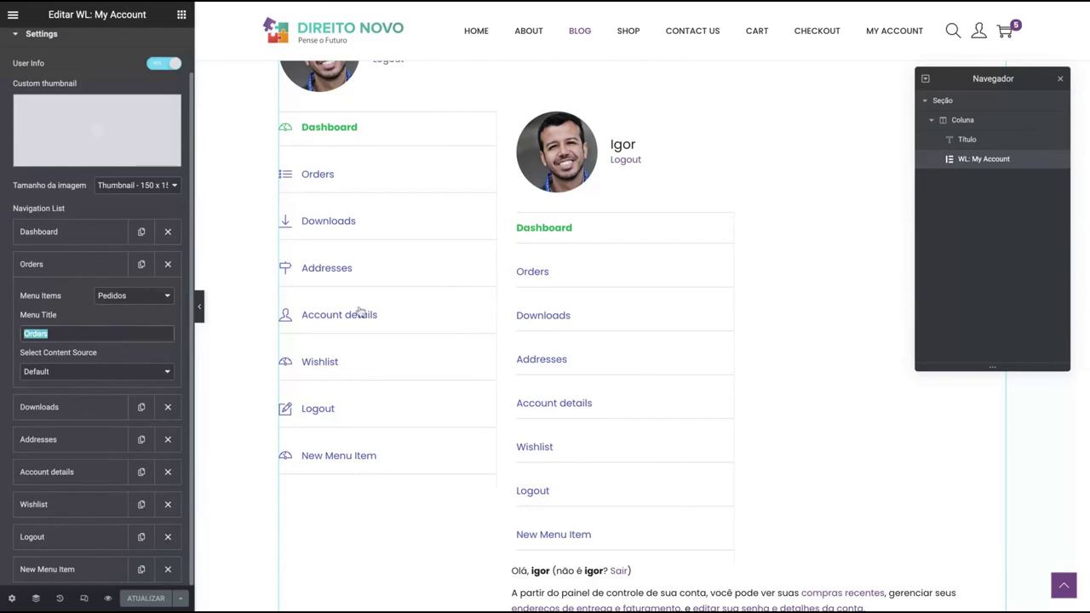
{"action": "scroll", "coordinate": [364, 307], "scroll_direction": "down", "scroll_amount": 1}
{"action": "scroll", "coordinate": [547, 314], "scroll_direction": "up", "scroll_amount": 1}
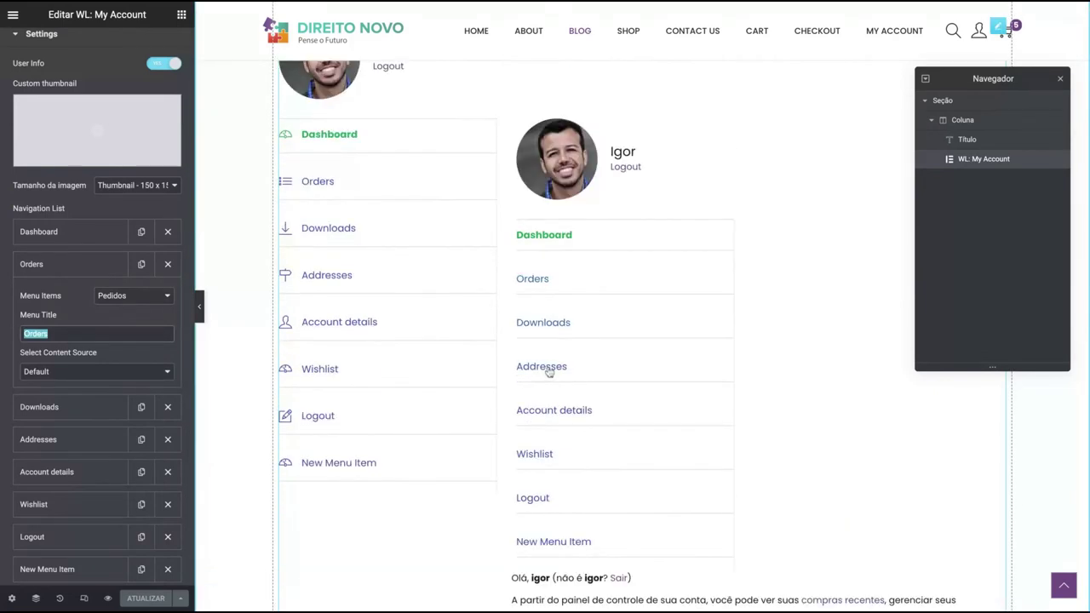
{"action": "scroll", "coordinate": [596, 315], "scroll_direction": "up", "scroll_amount": 3}
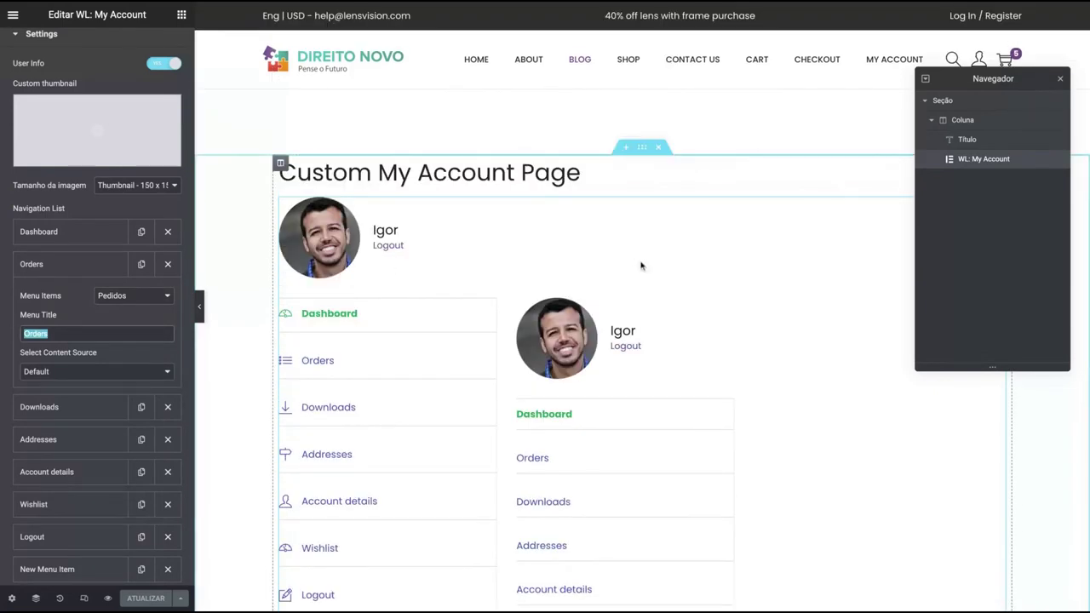
{"action": "scroll", "coordinate": [611, 354], "scroll_direction": "down", "scroll_amount": 3}
{"action": "scroll", "coordinate": [609, 350], "scroll_direction": "down", "scroll_amount": 1}
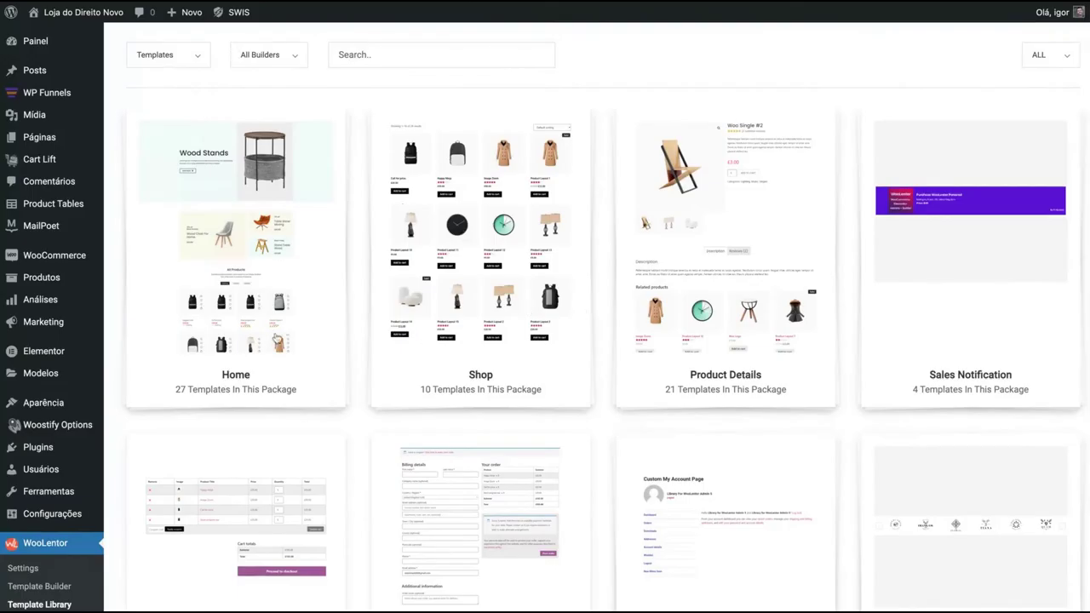
{"action": "scroll", "coordinate": [609, 265], "scroll_direction": "down", "scroll_amount": 2}
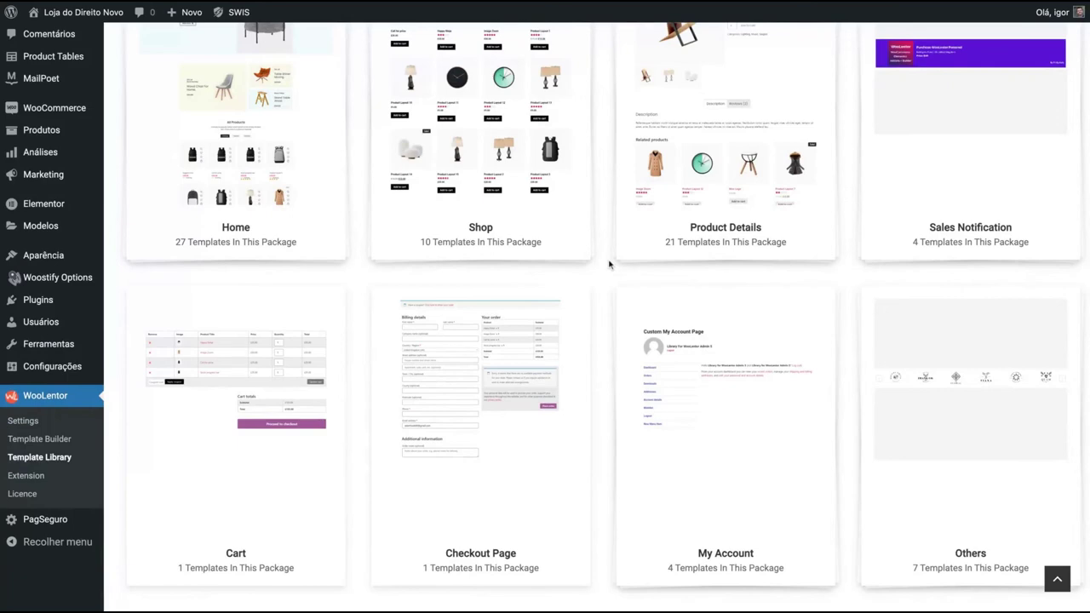
Go to WooLentor Settings to see the free extensions Swatchly, Whols, JustTables and Multi Currency
{"action": "scroll", "coordinate": [609, 264], "scroll_direction": "up", "scroll_amount": 2}
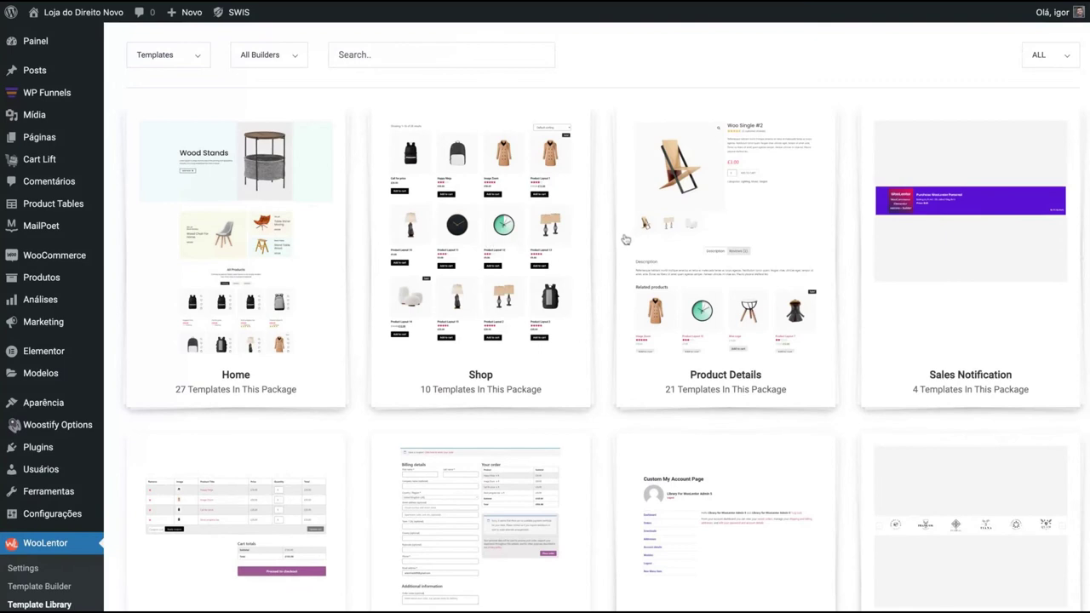
{"action": "scroll", "coordinate": [622, 242], "scroll_direction": "down", "scroll_amount": 1}
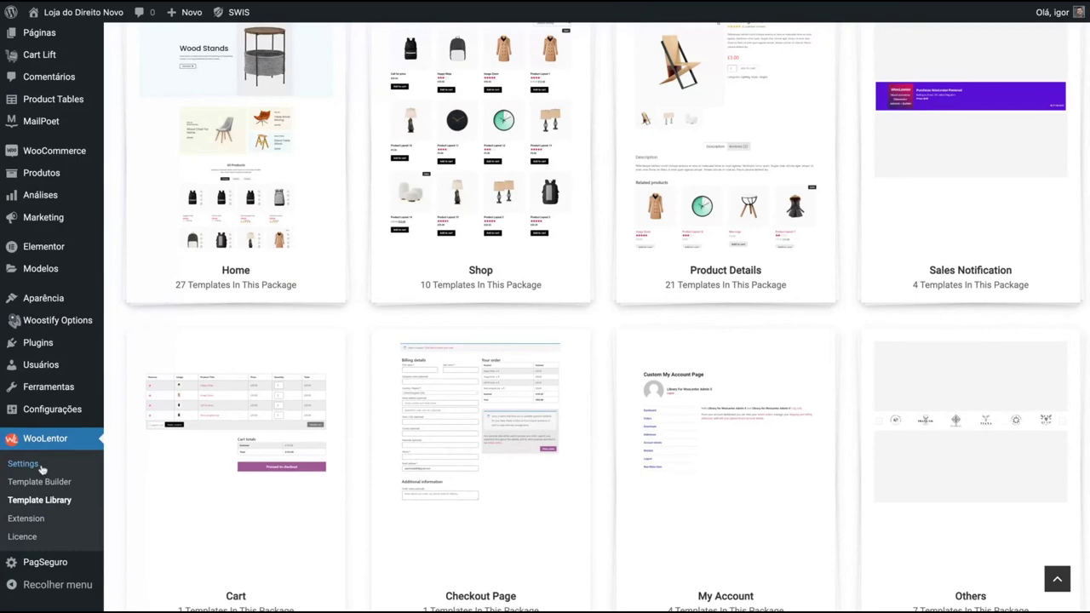
{"action": "left_click", "coordinate": [41, 466]}
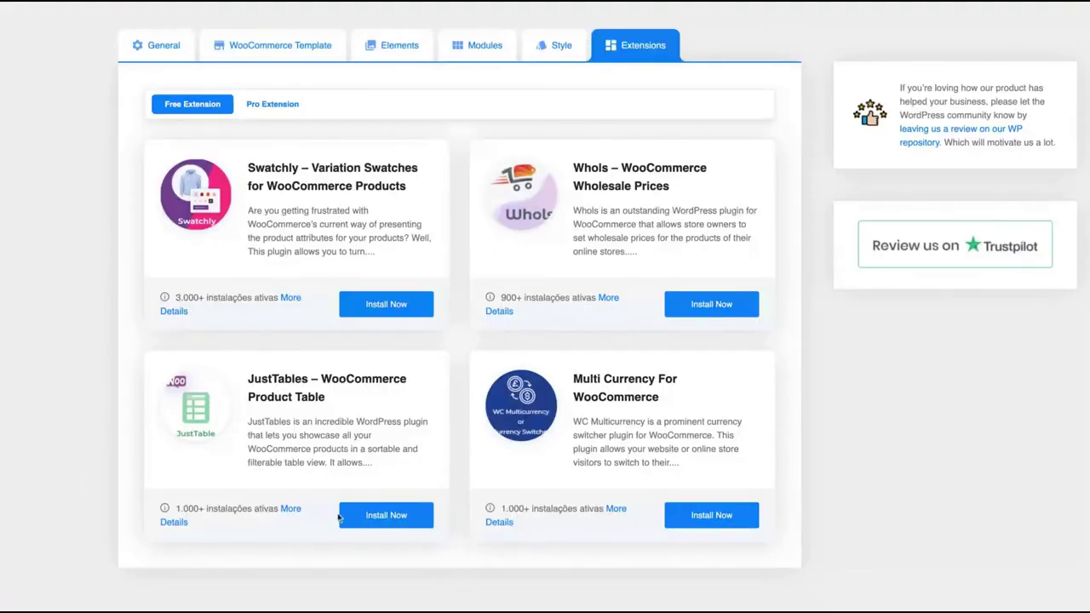
{"action": "scroll", "coordinate": [206, 209], "scroll_direction": "down", "scroll_amount": 1}
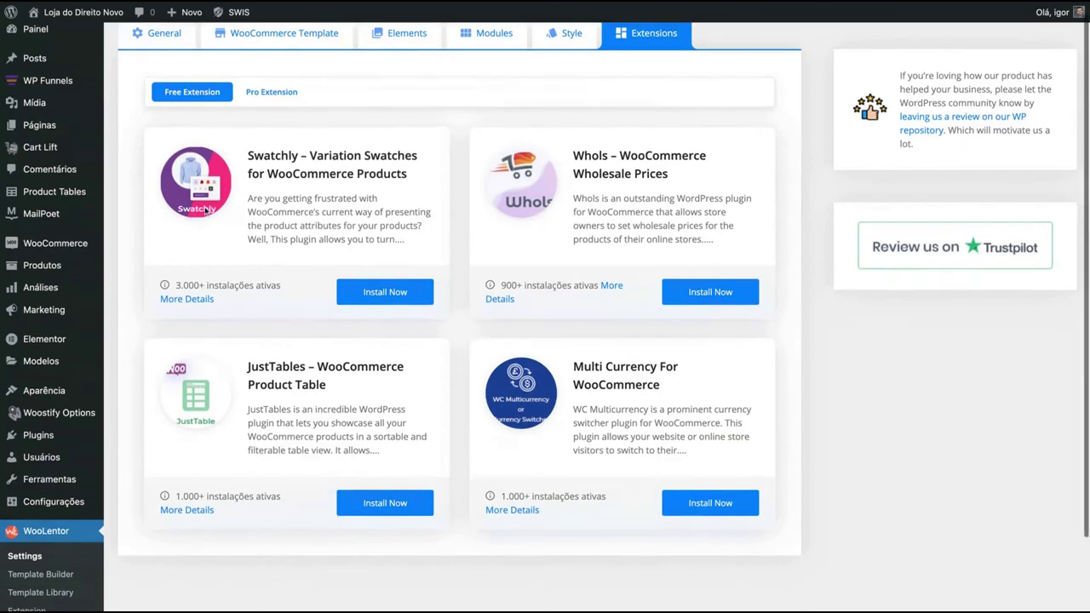
{"action": "scroll", "coordinate": [206, 210], "scroll_direction": "down", "scroll_amount": 2}
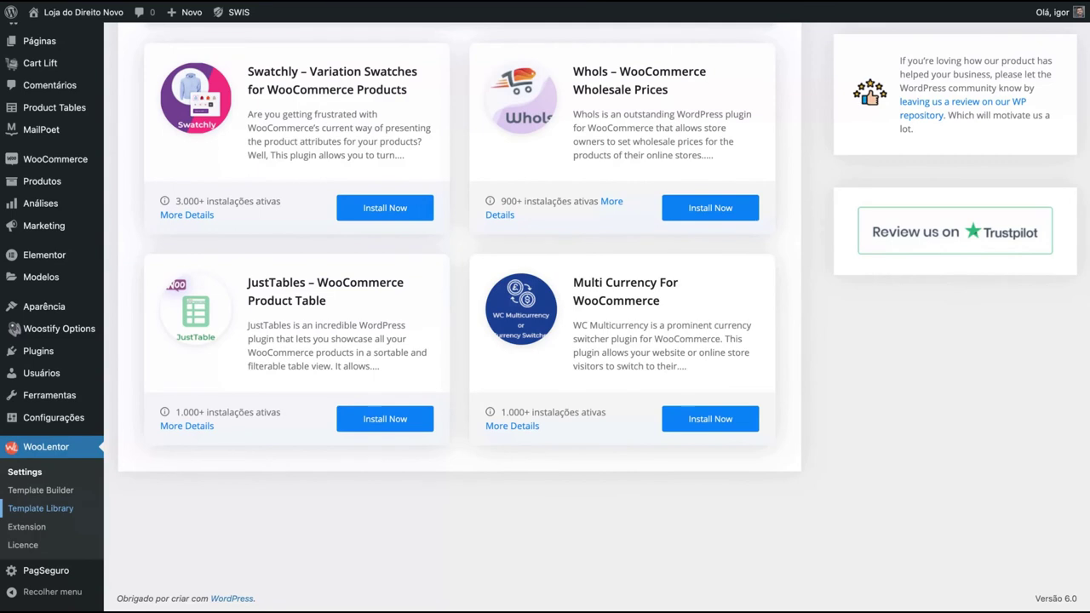
{"action": "scroll", "coordinate": [193, 175], "scroll_direction": "up", "scroll_amount": 1}
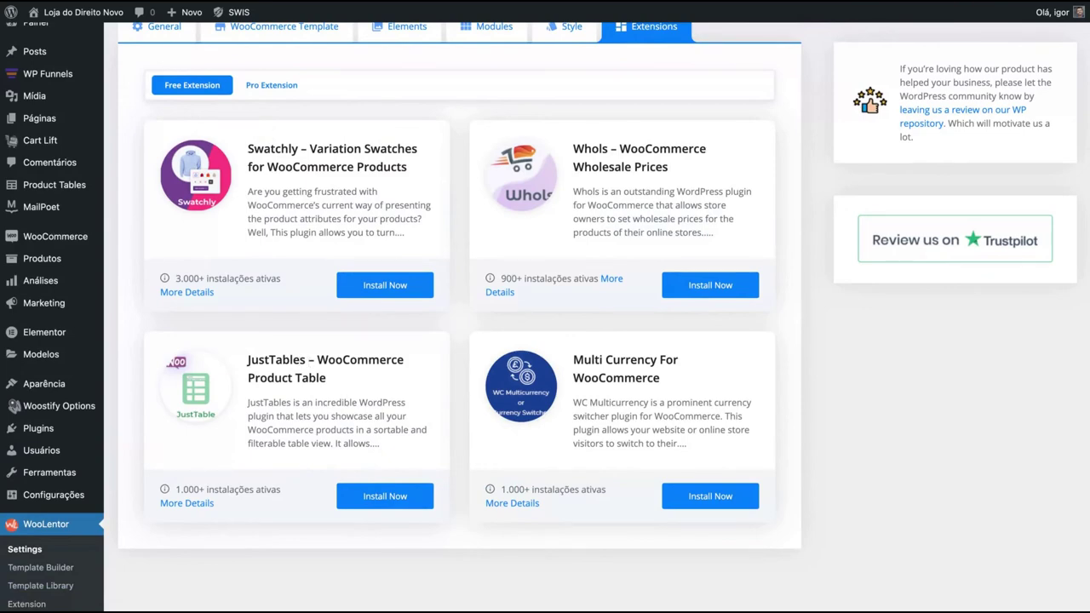
{"action": "scroll", "coordinate": [545, 307], "scroll_direction": "up", "scroll_amount": 1}
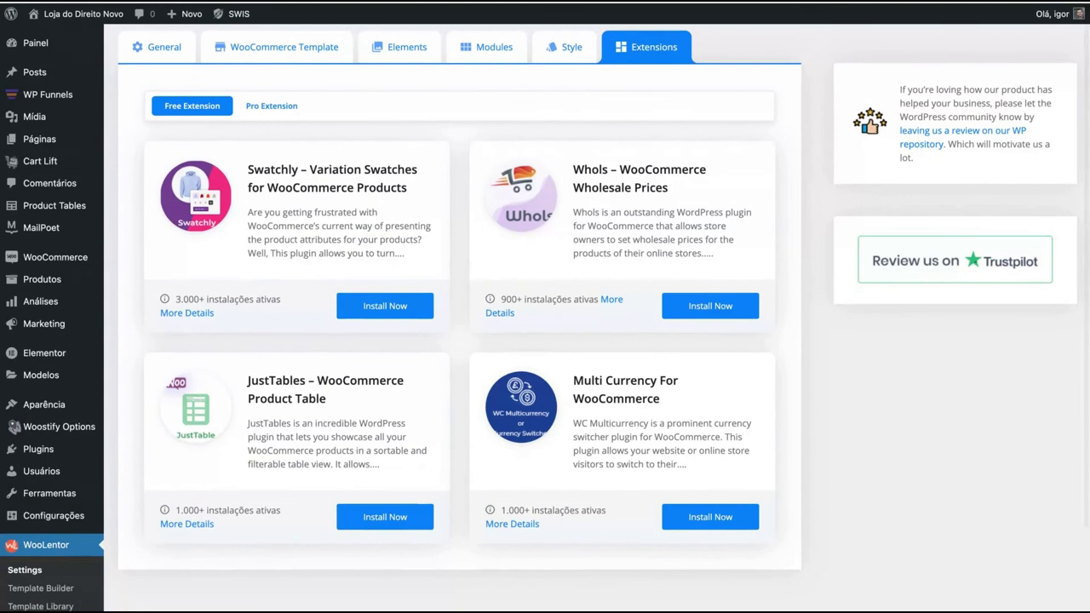